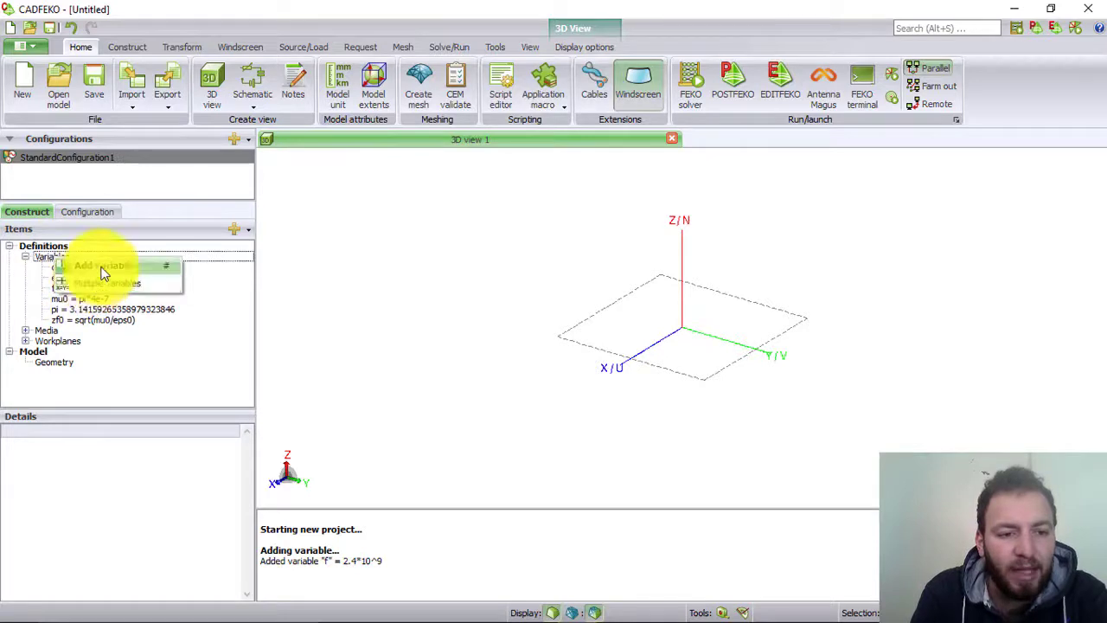
Add a variable named lambda with the expression c0/f.
left_click(101, 266)
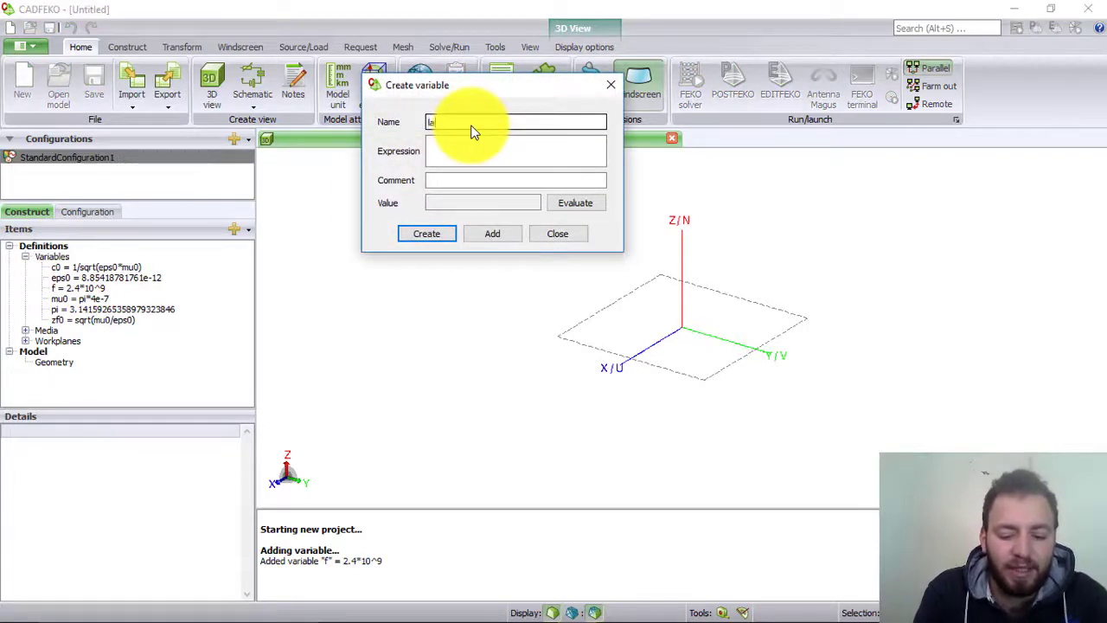
key("Tab")
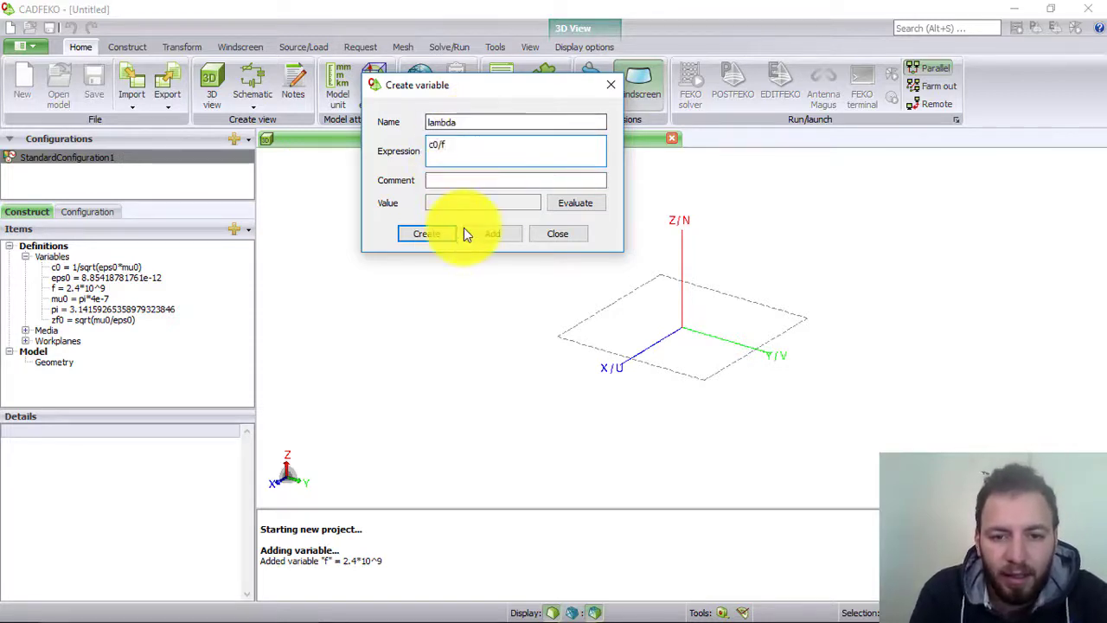
left_click(428, 235)
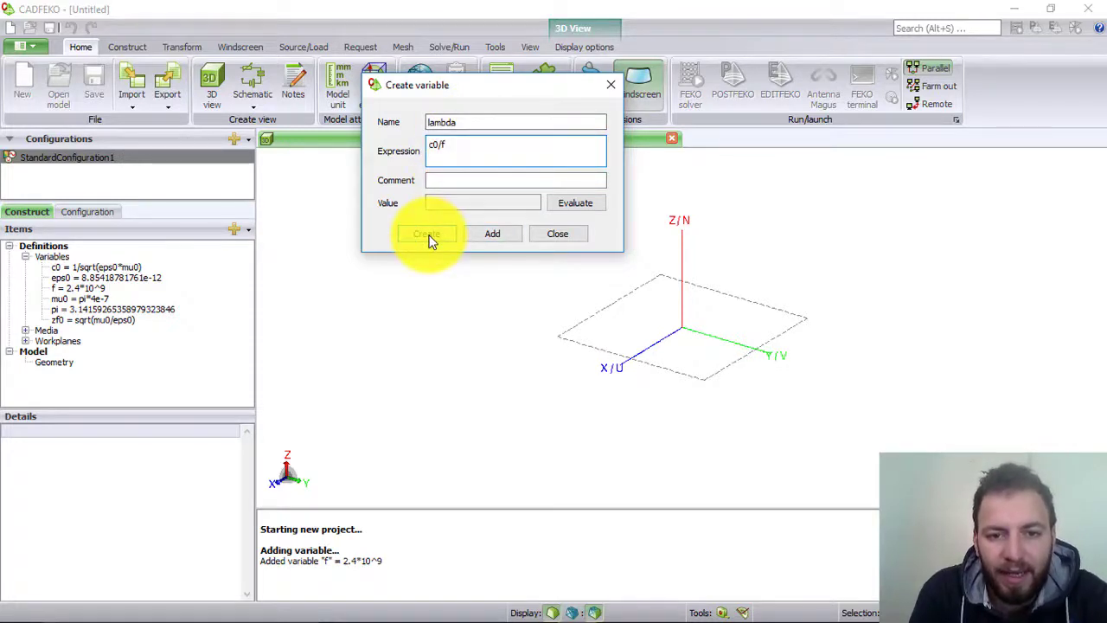
Add a variable named h with the expression lambda/2.
right_click(48, 255)
left_click(59, 258)
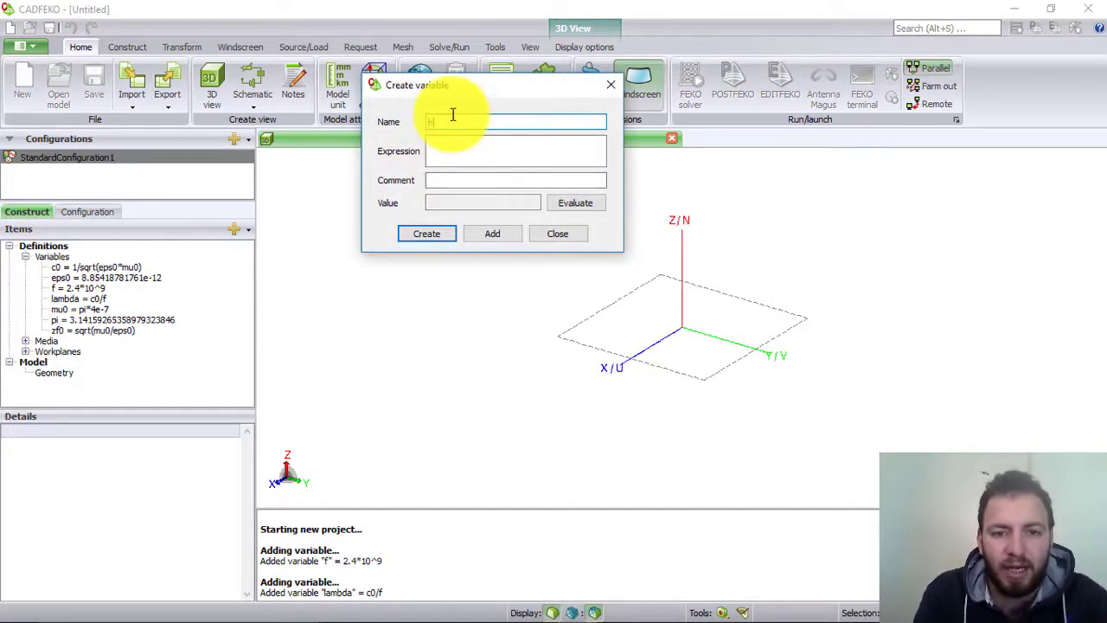
key("Tab")
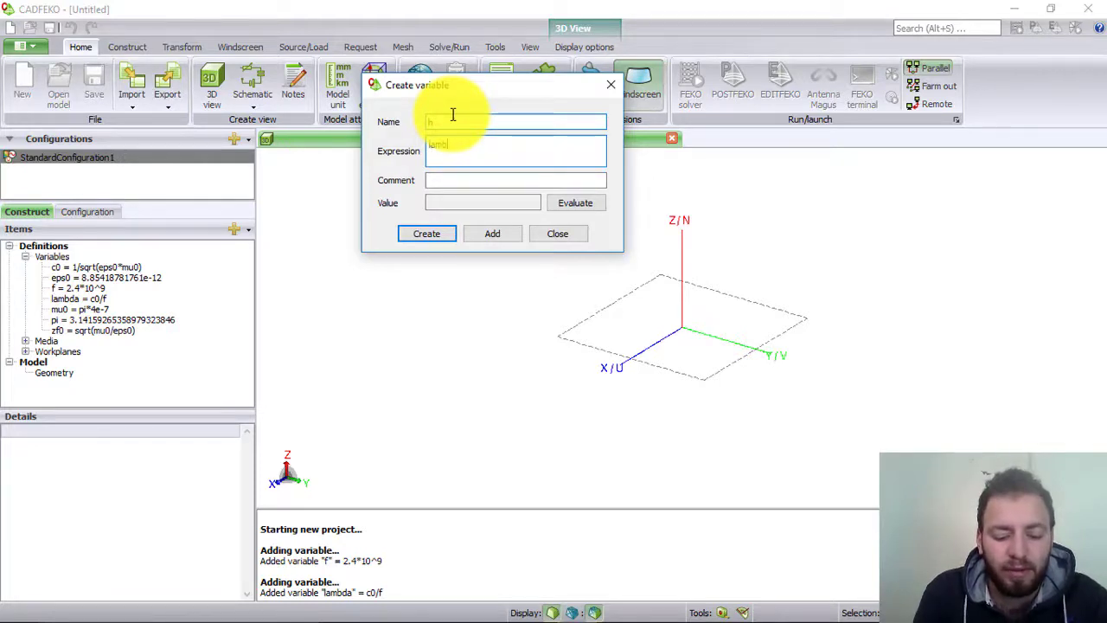
left_click(435, 230)
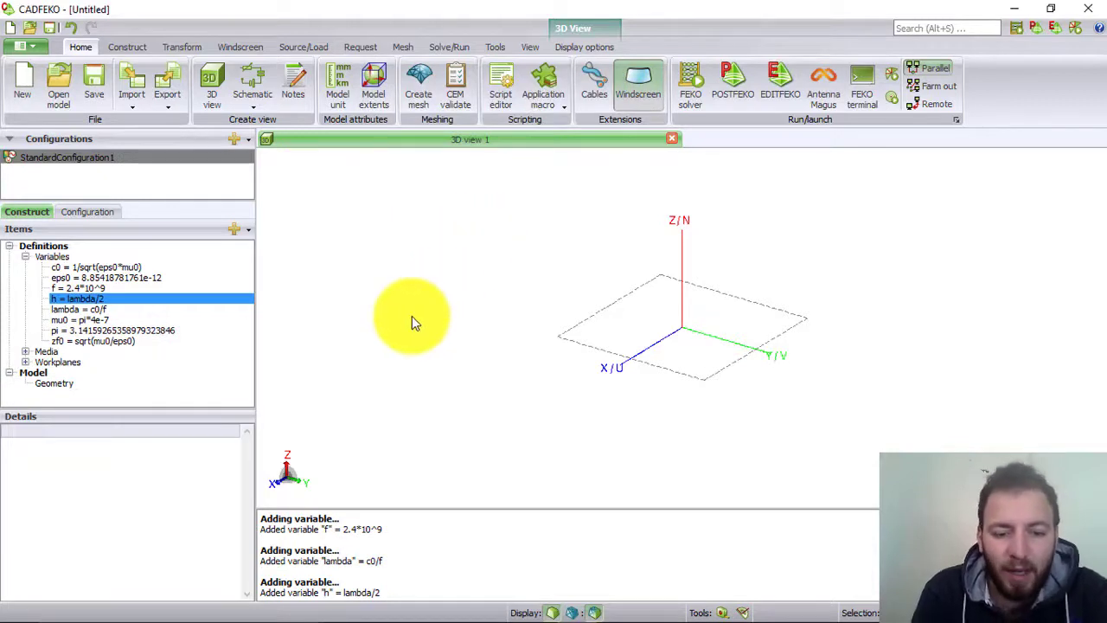
Create a line labelled Dipole from start point (0, 0, -h/2) to end point (0, 0, h/2).
left_click(129, 47)
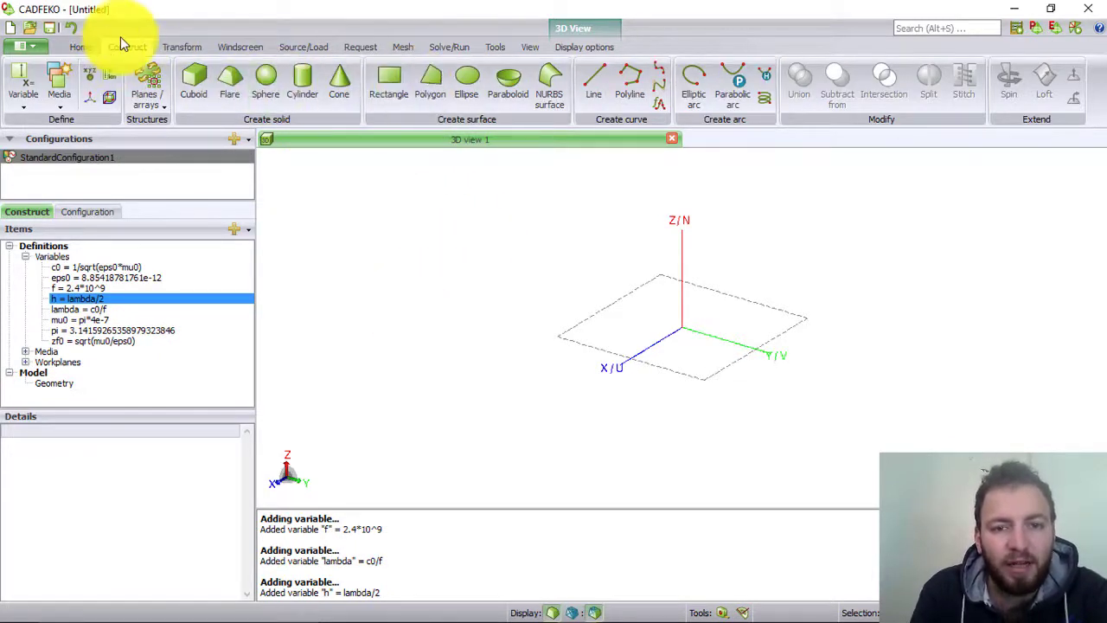
left_click(588, 87)
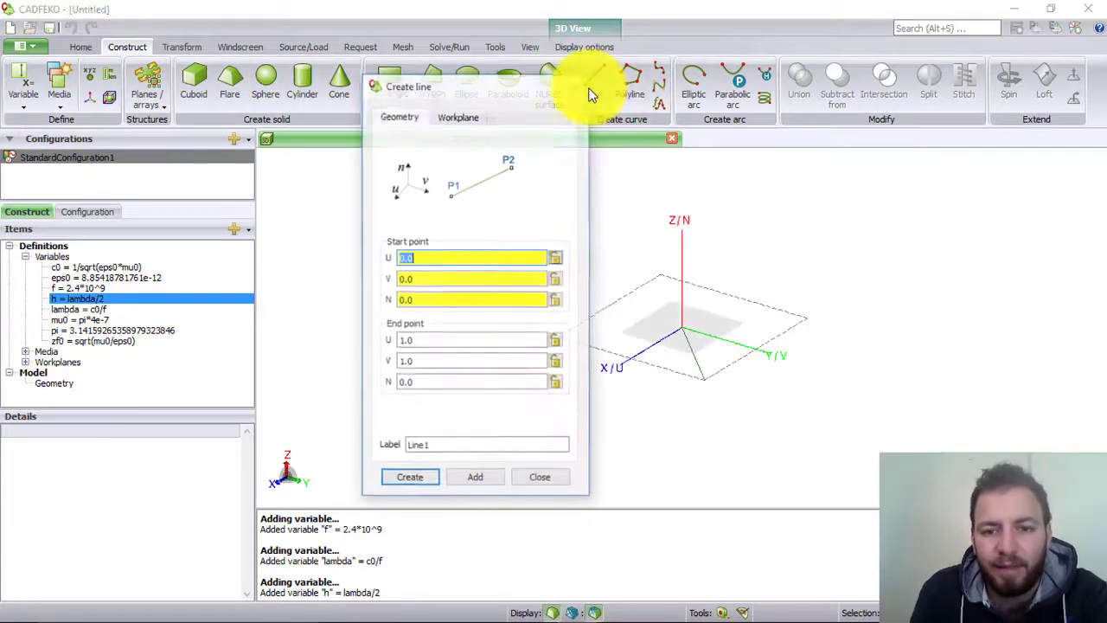
left_click(413, 299)
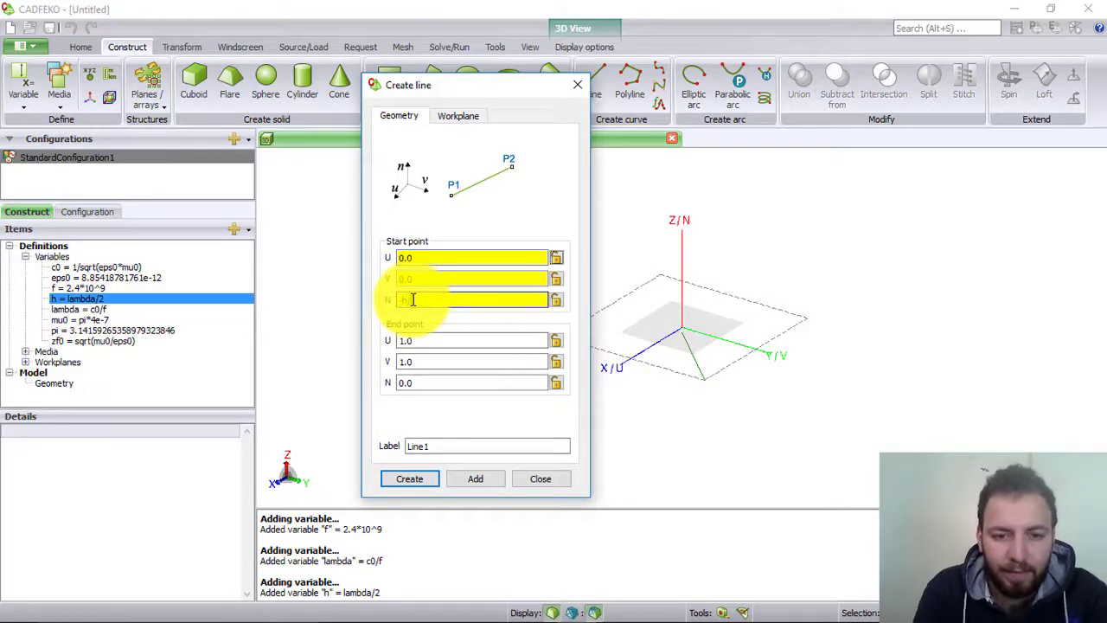
key("Tab")
key("Tab")
type("0")
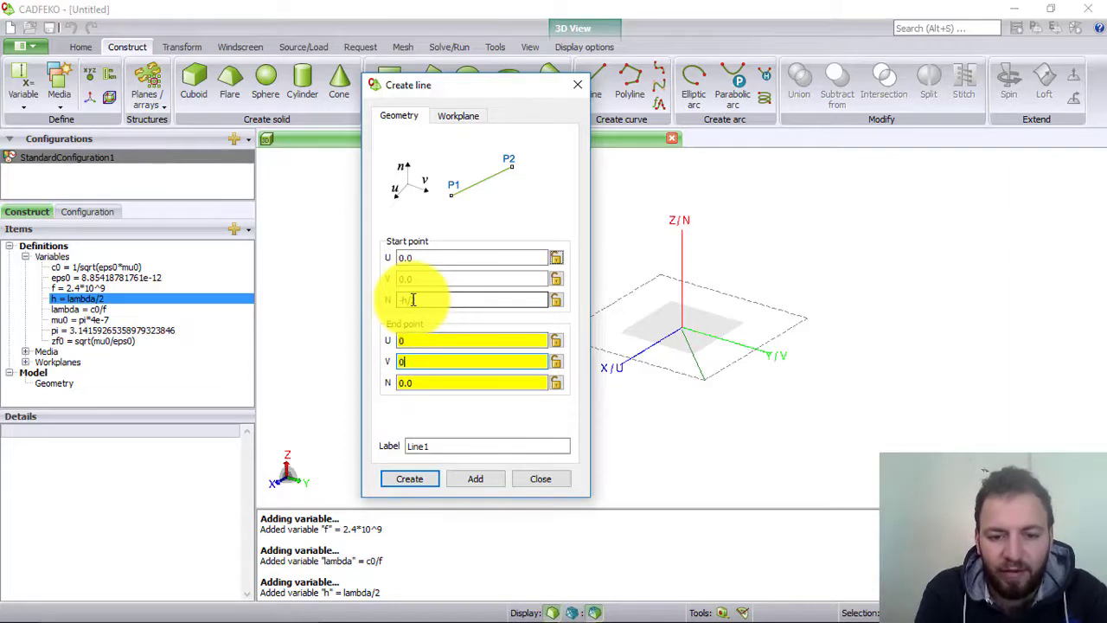
key("Tab")
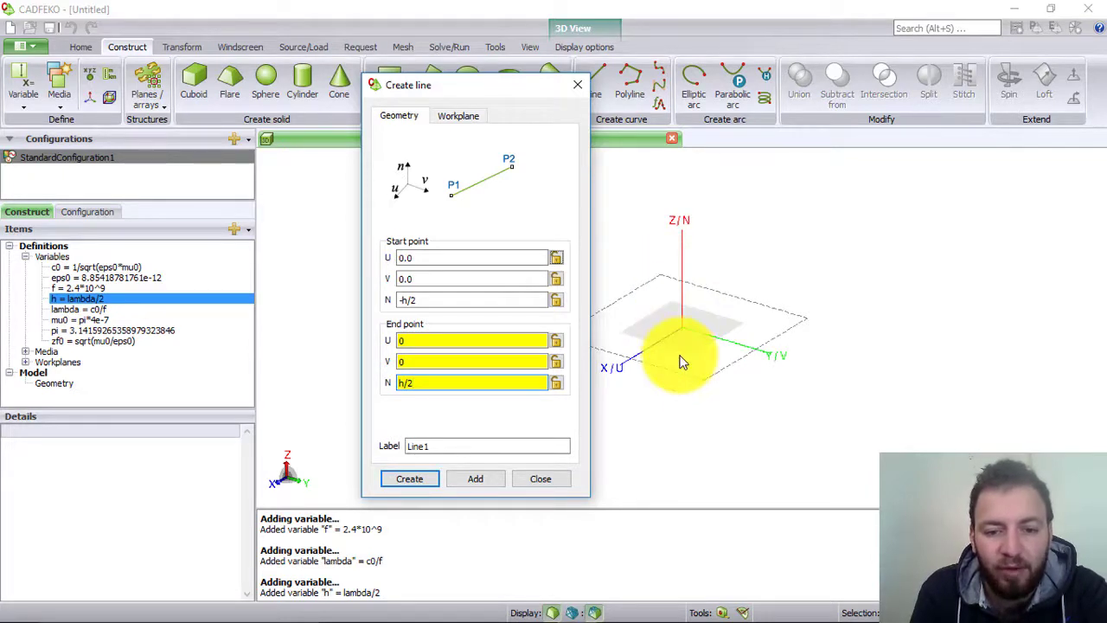
double_click(423, 446)
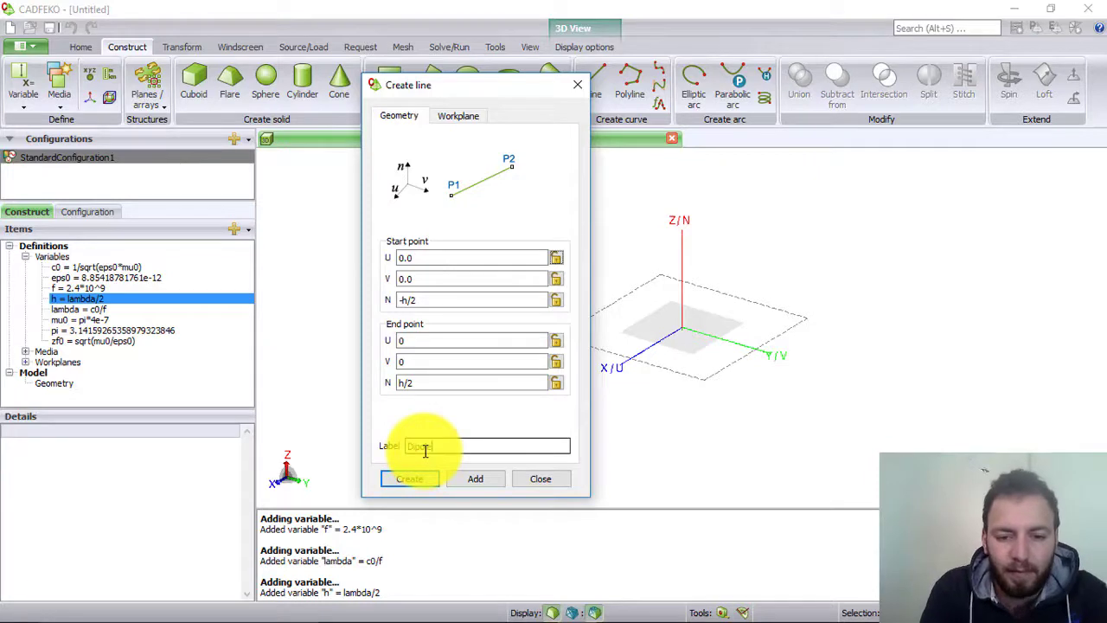
left_click(412, 480)
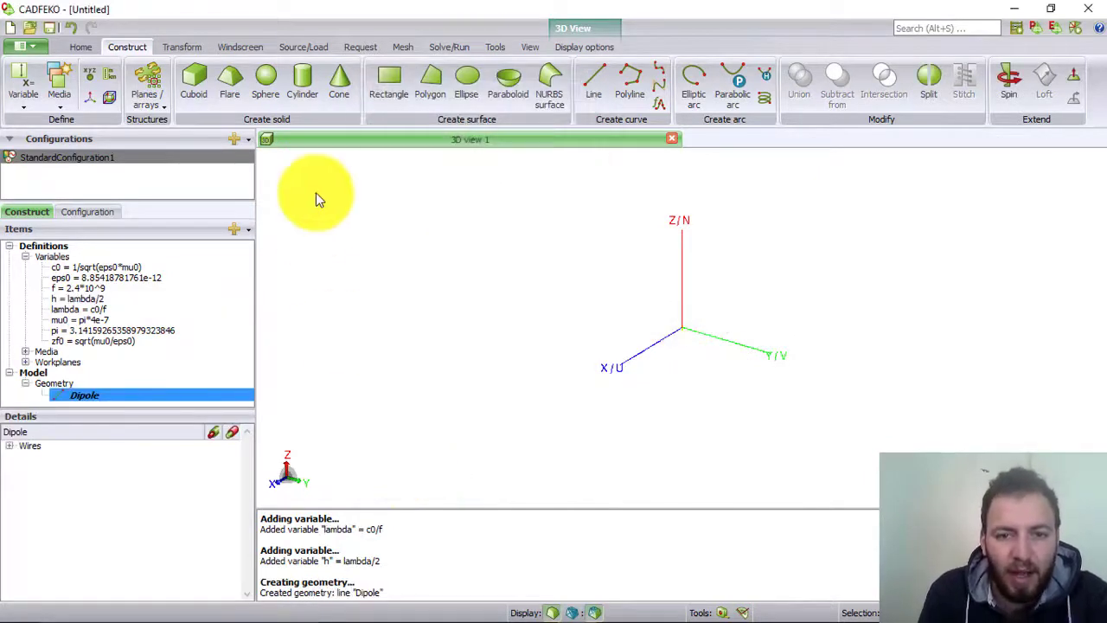
Create a wire port on a segment at the middle of the Dipole's wire.
left_click(529, 47)
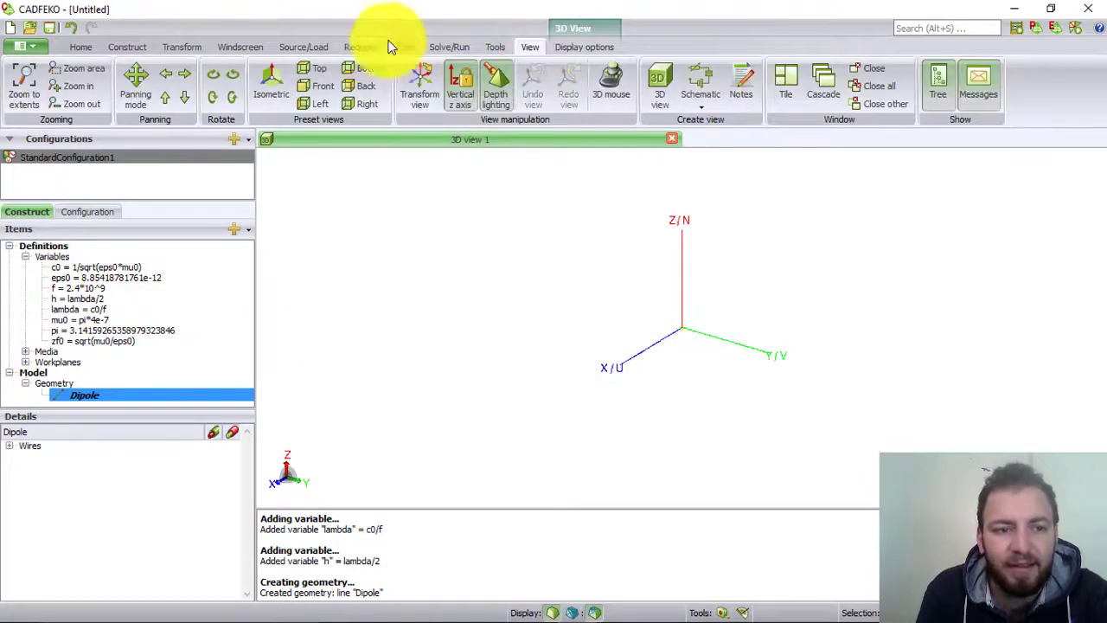
left_click(21, 87)
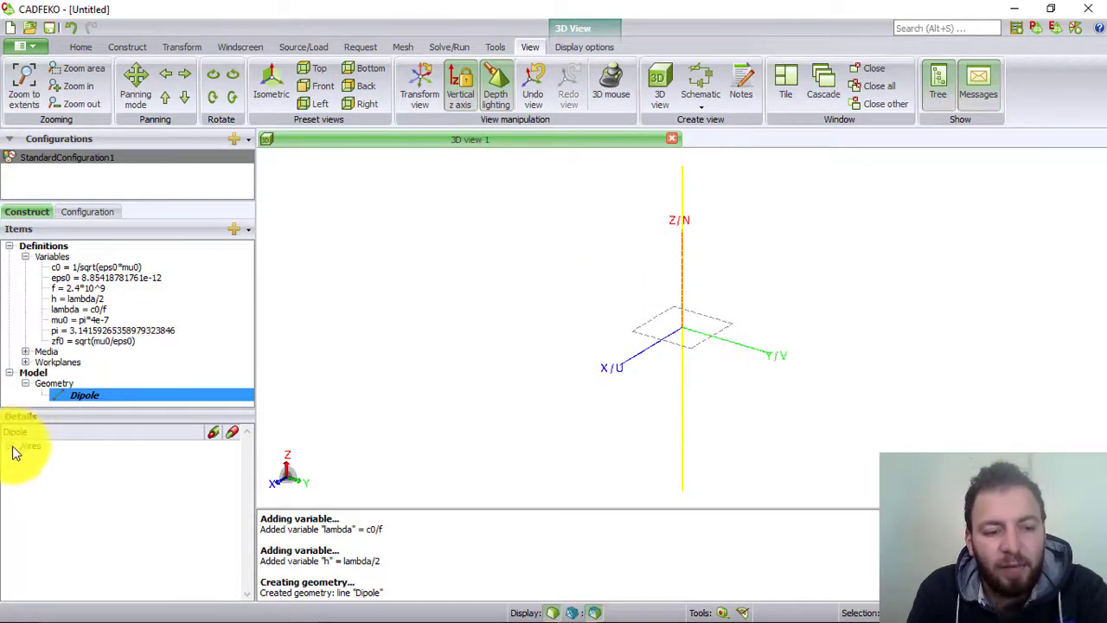
right_click(47, 456)
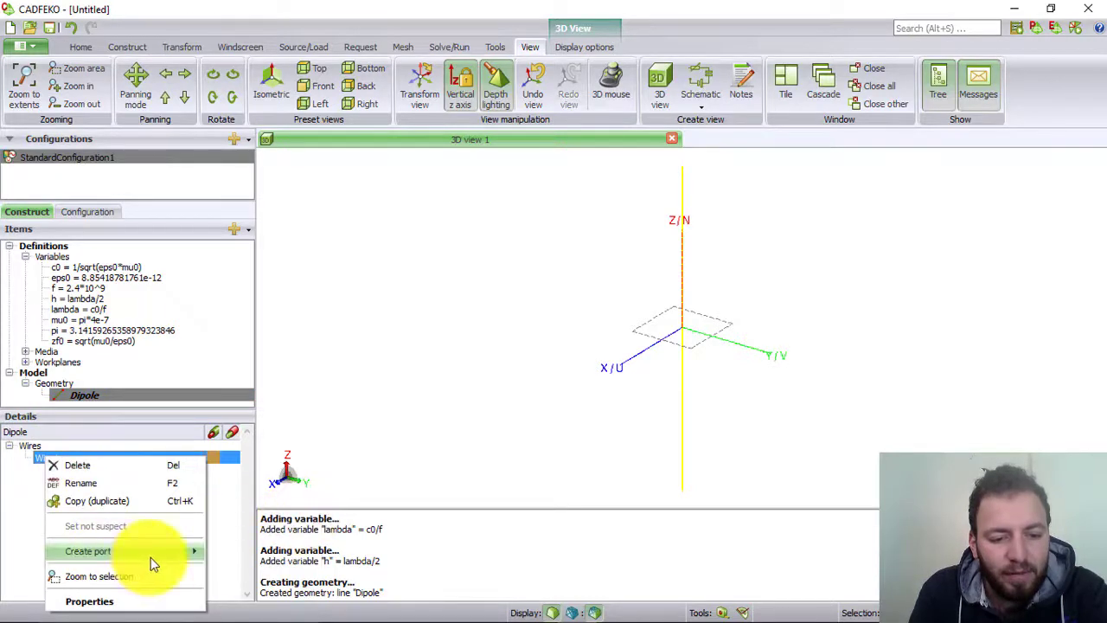
mouse_move(170, 556)
left_click(250, 521)
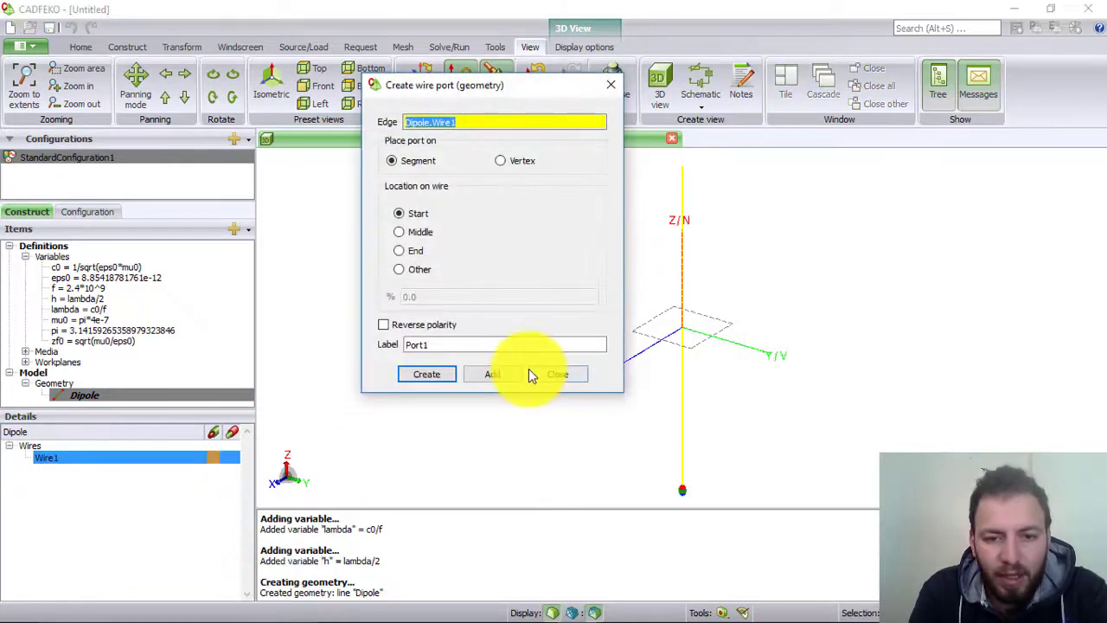
left_click(398, 232)
left_click(429, 377)
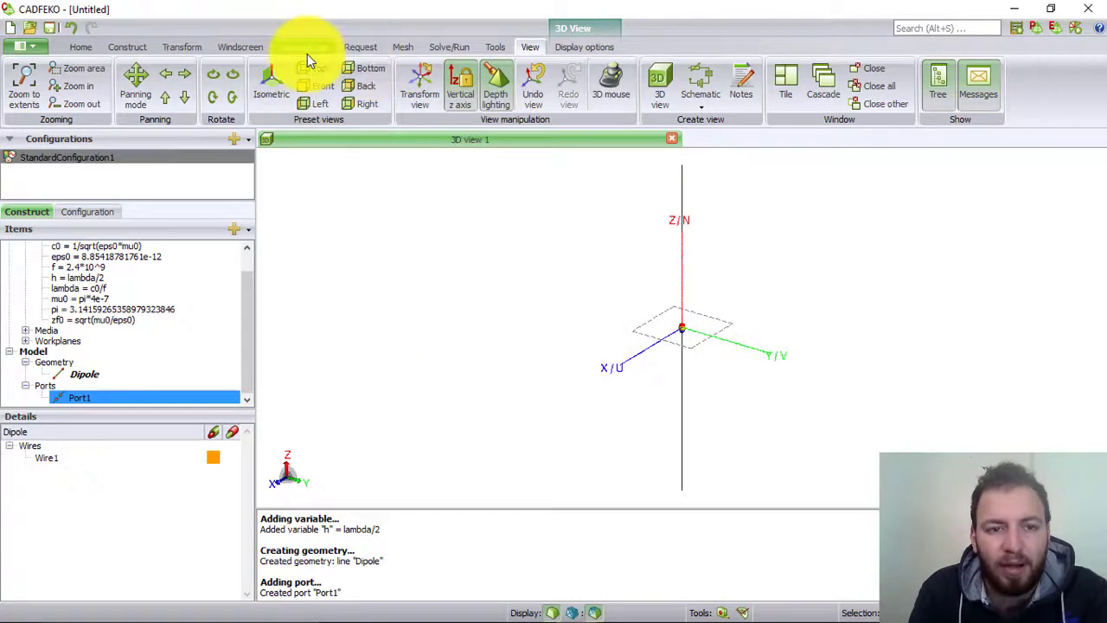
Add a voltage source on Port1 with 1 V magnitude, 0 degrees phase and 50 Ohm port impedance.
left_click(304, 48)
left_click(357, 82)
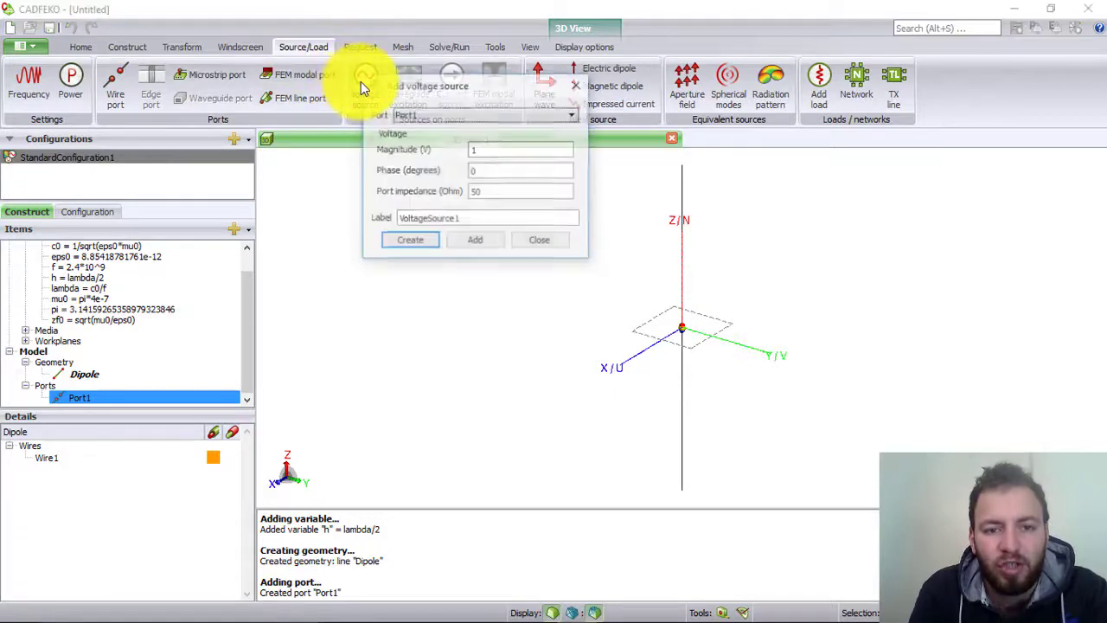
left_click(423, 247)
Set the solution to a single frequency of 2.4*10^9 Hz.
left_click(32, 80)
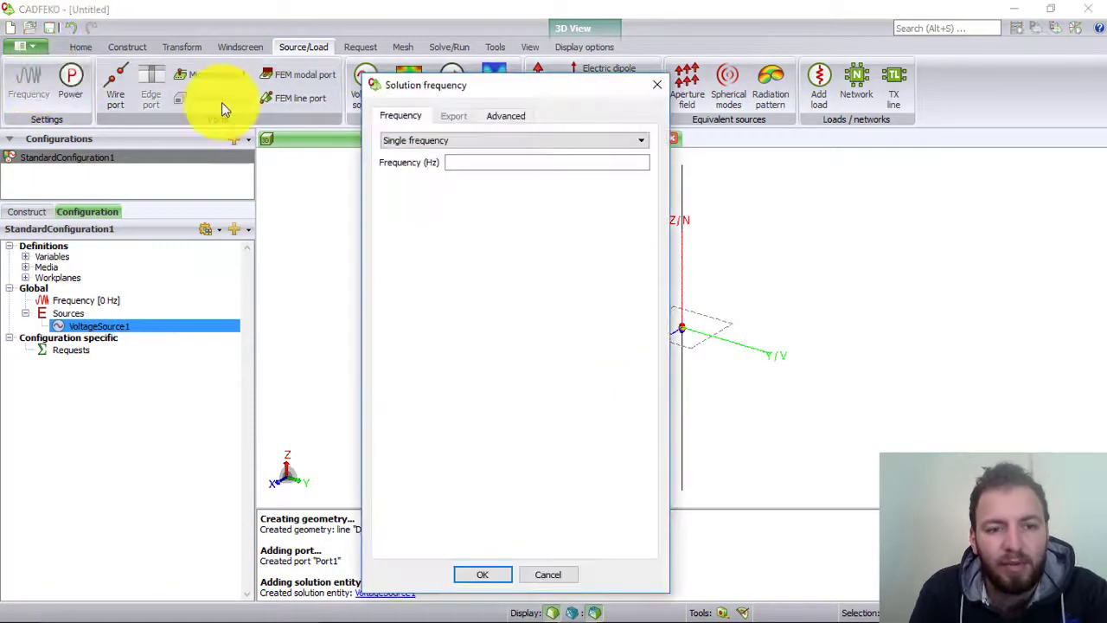
left_click(465, 162)
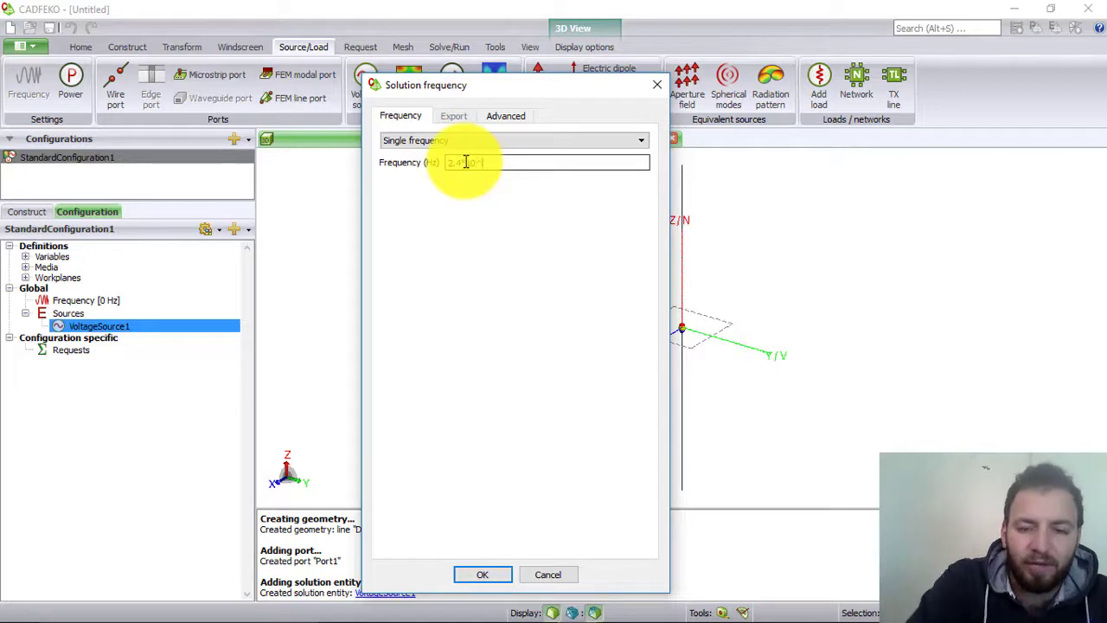
left_click(476, 575)
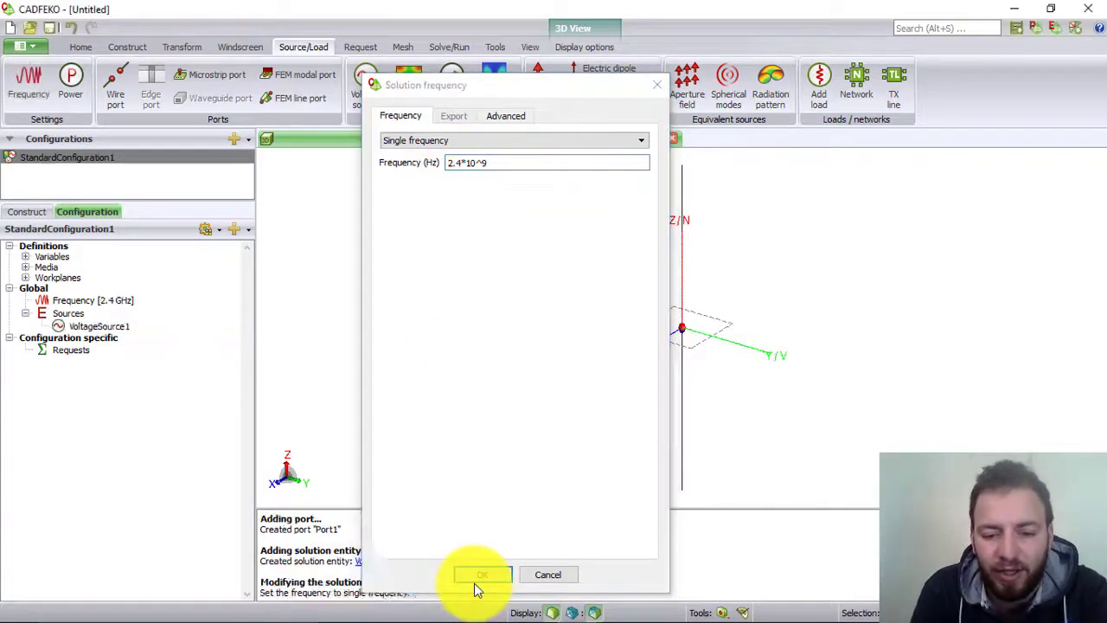
Mesh the whole model with the Standard mesh size and a wire segment radius of lambda/1000.
left_click(401, 48)
left_click(26, 90)
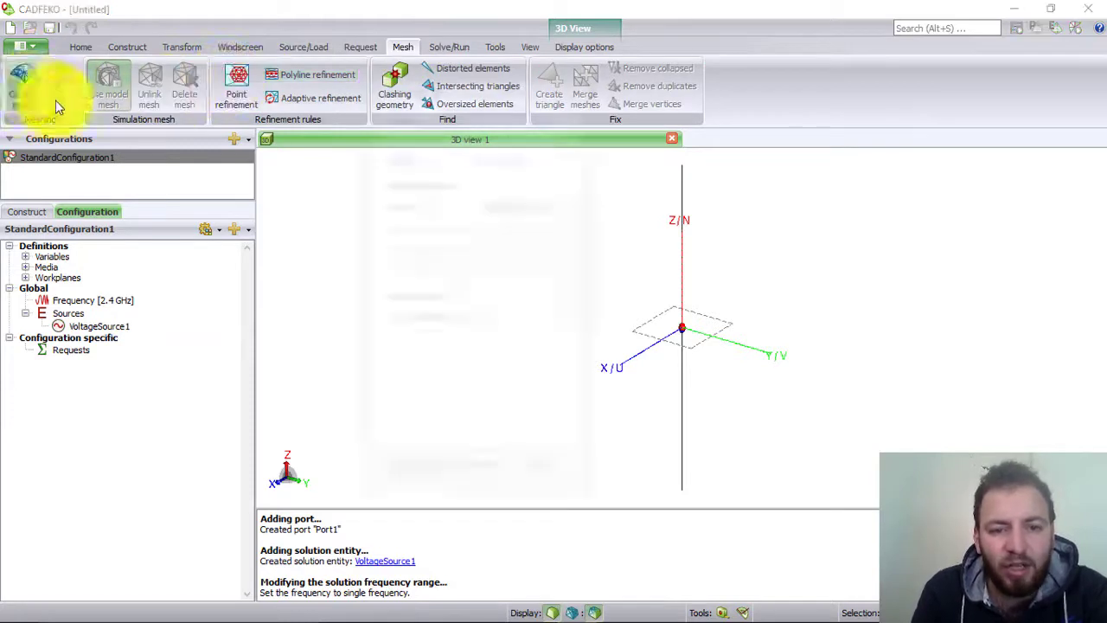
left_click(489, 318)
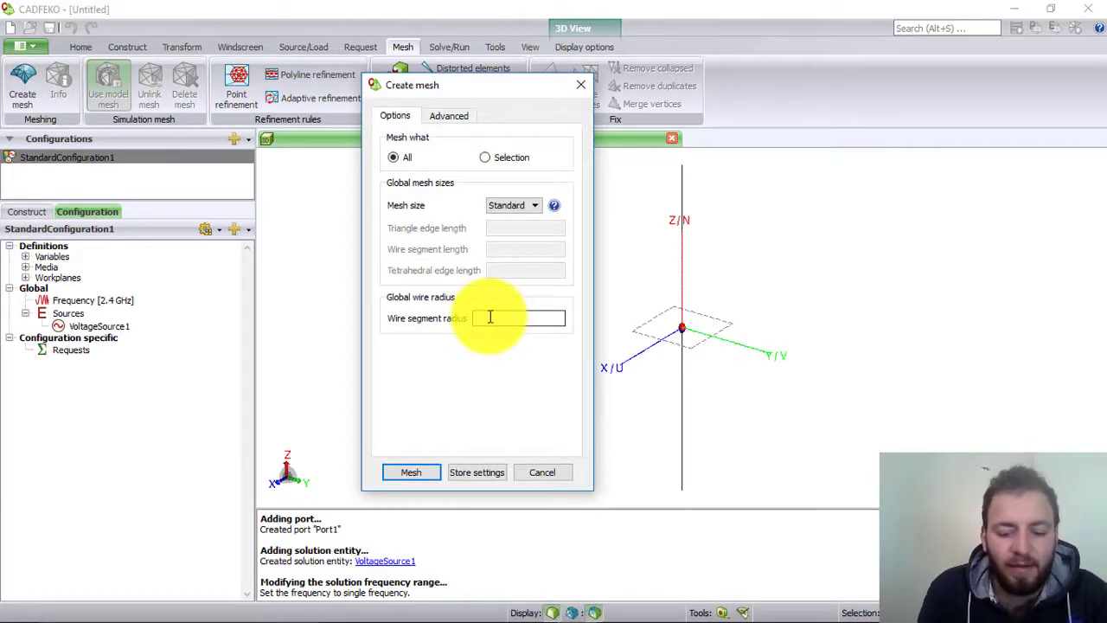
type("lambda/1")
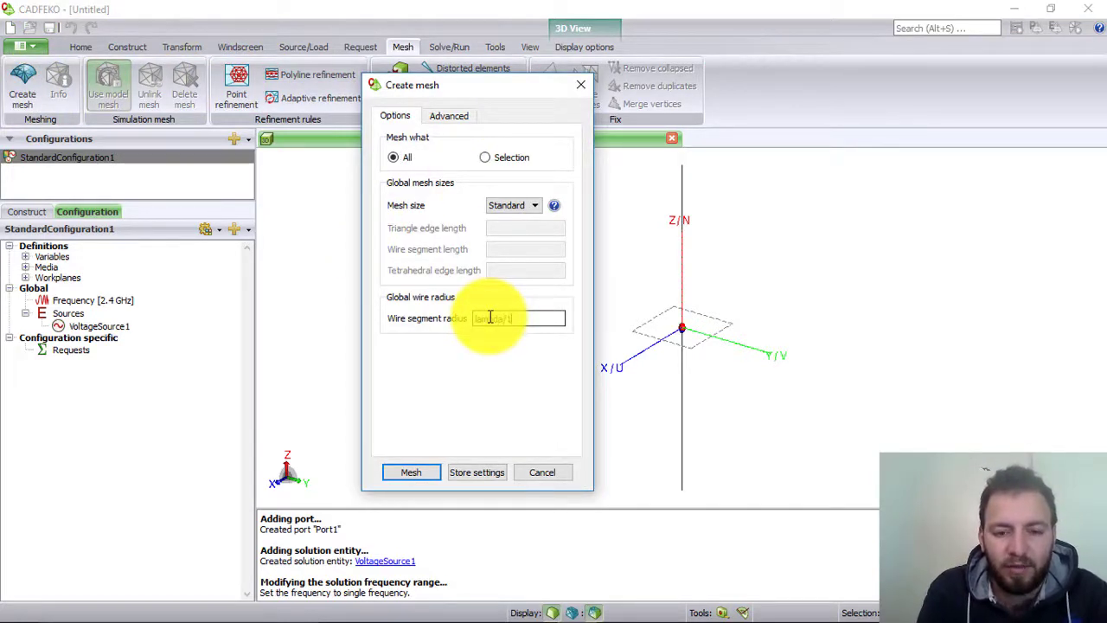
type("000")
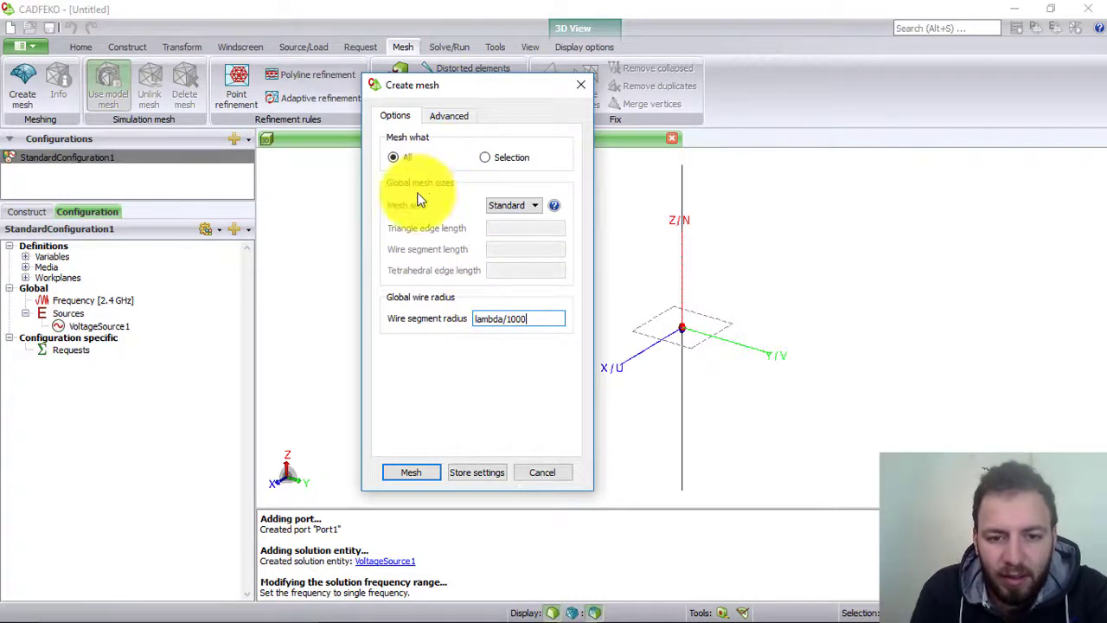
left_click(425, 472)
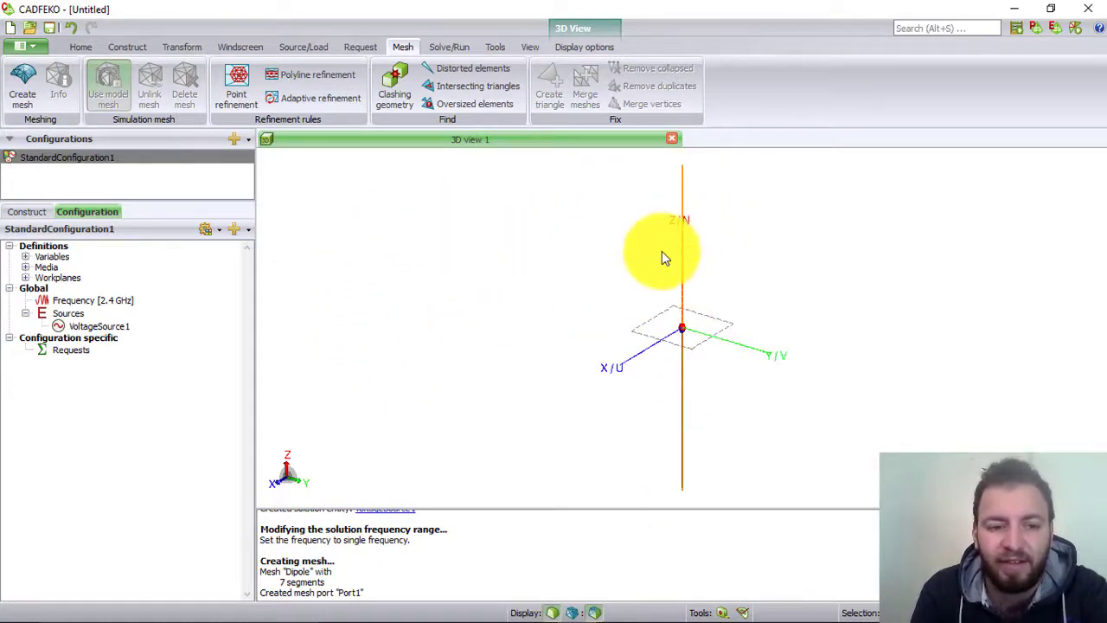
left_click(28, 212)
left_click(85, 374)
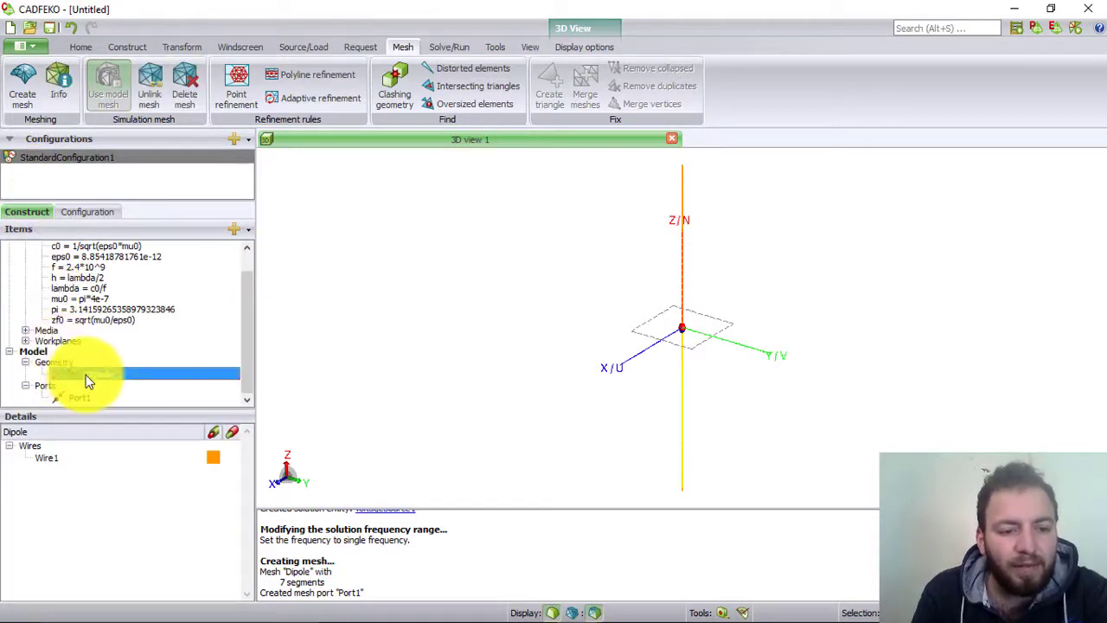
left_click(182, 47)
left_click(22, 106)
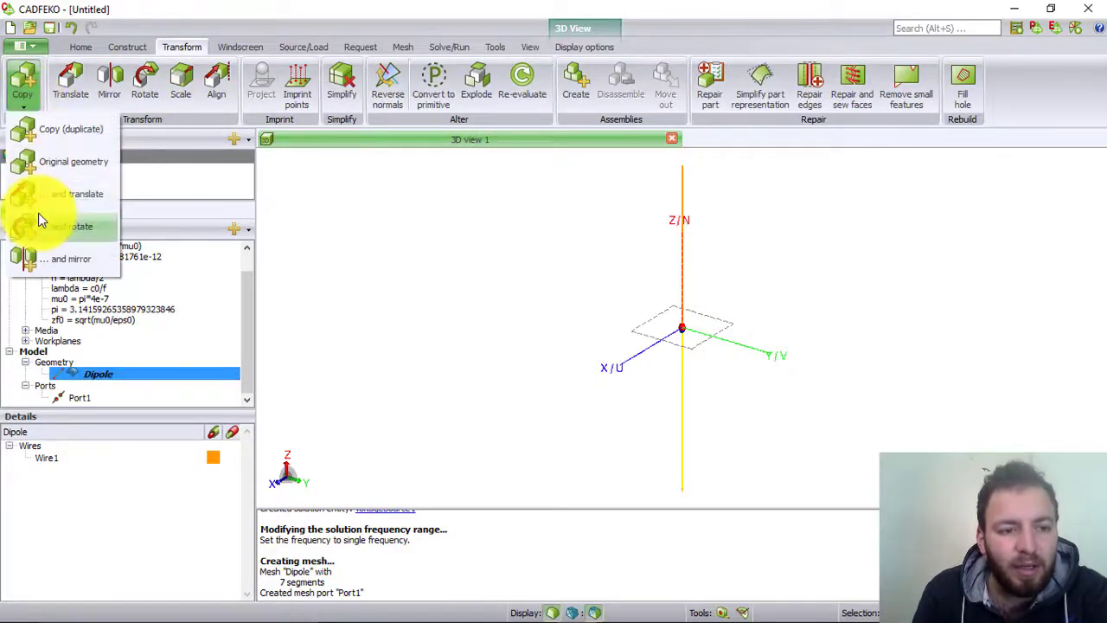
left_click(44, 260)
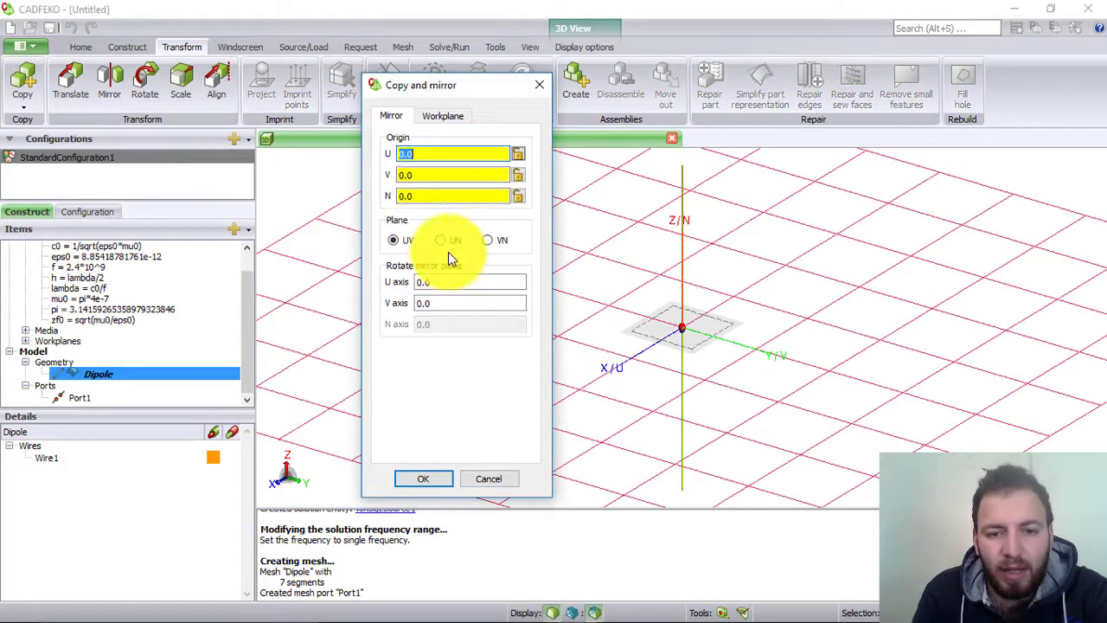
left_click(419, 197)
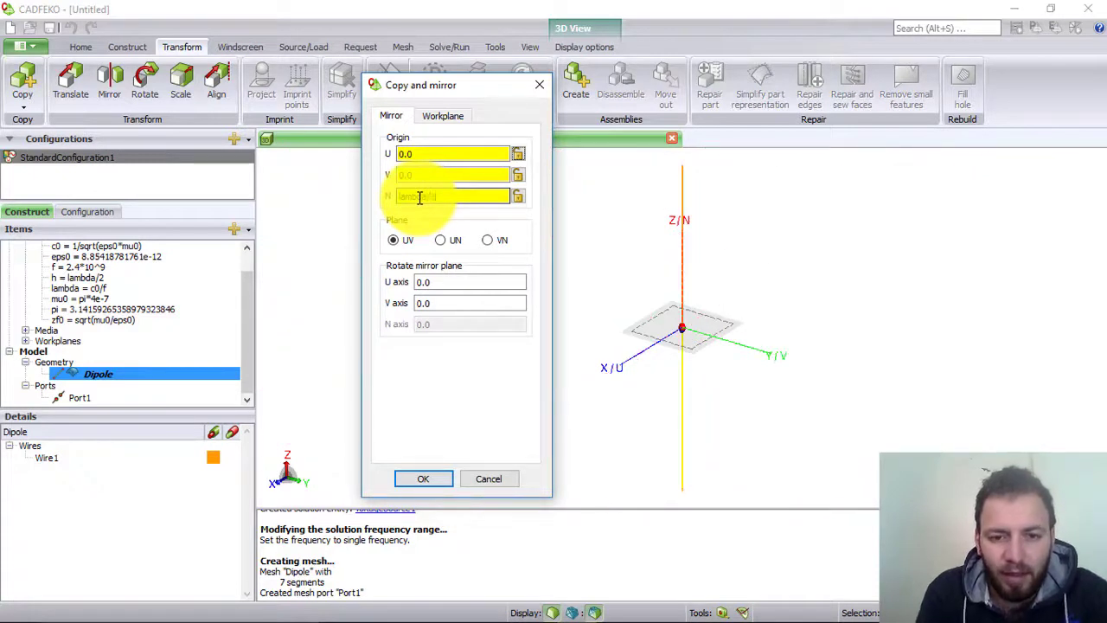
left_click(632, 272)
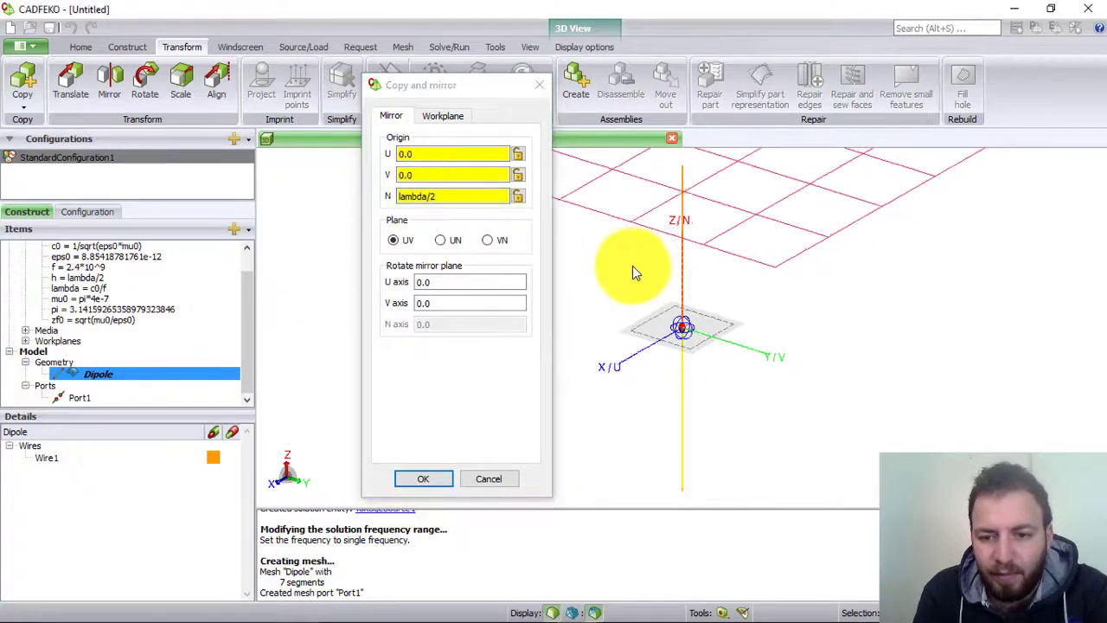
left_click(487, 239)
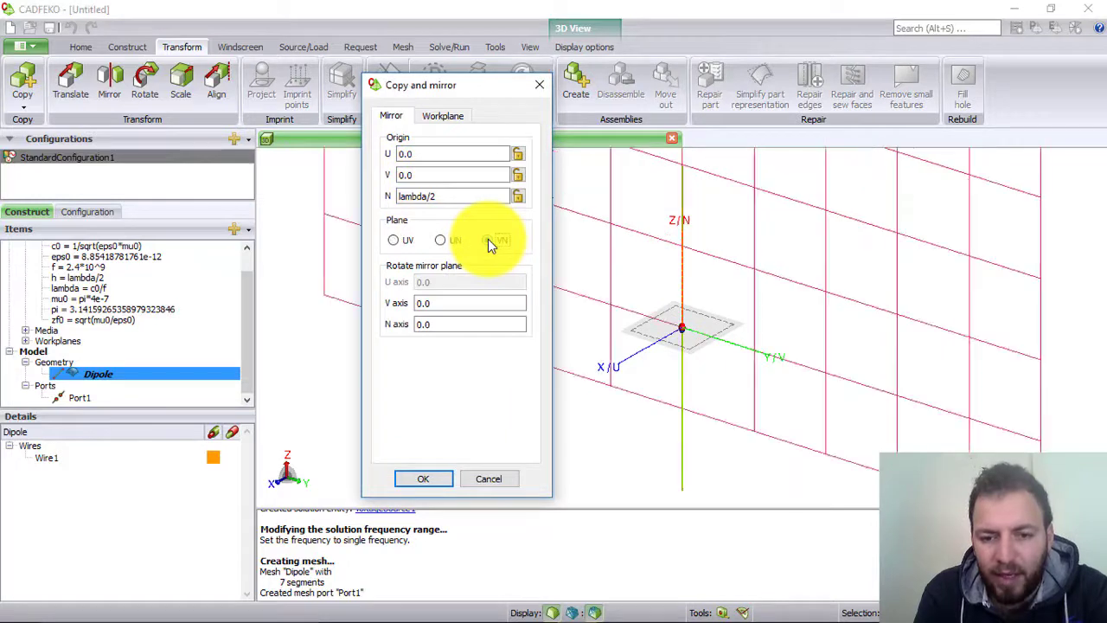
left_click(441, 240)
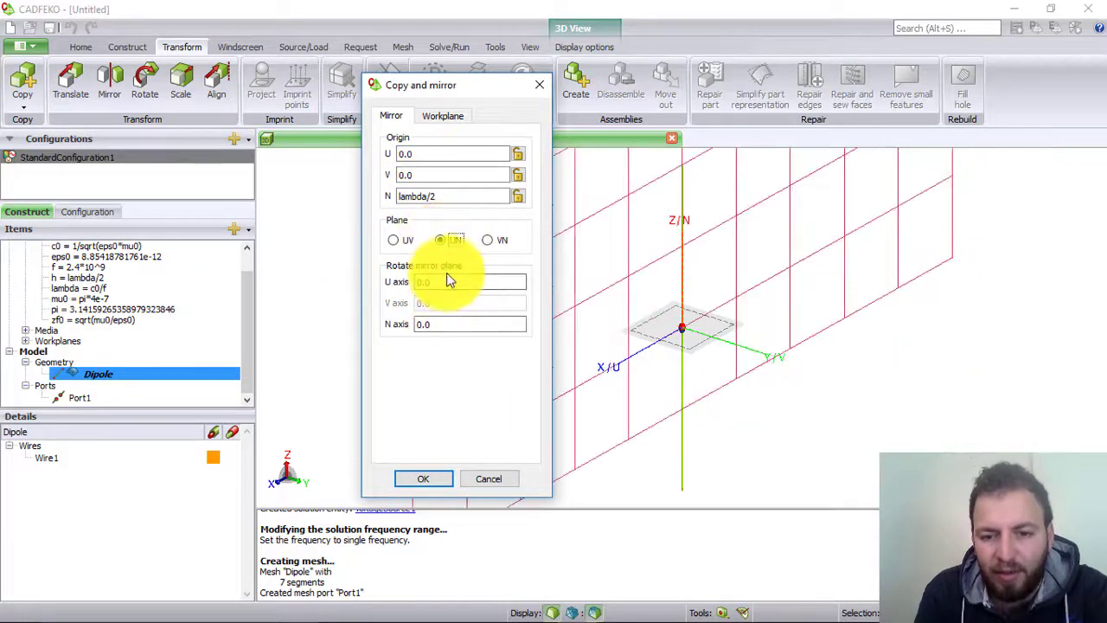
left_click(439, 321)
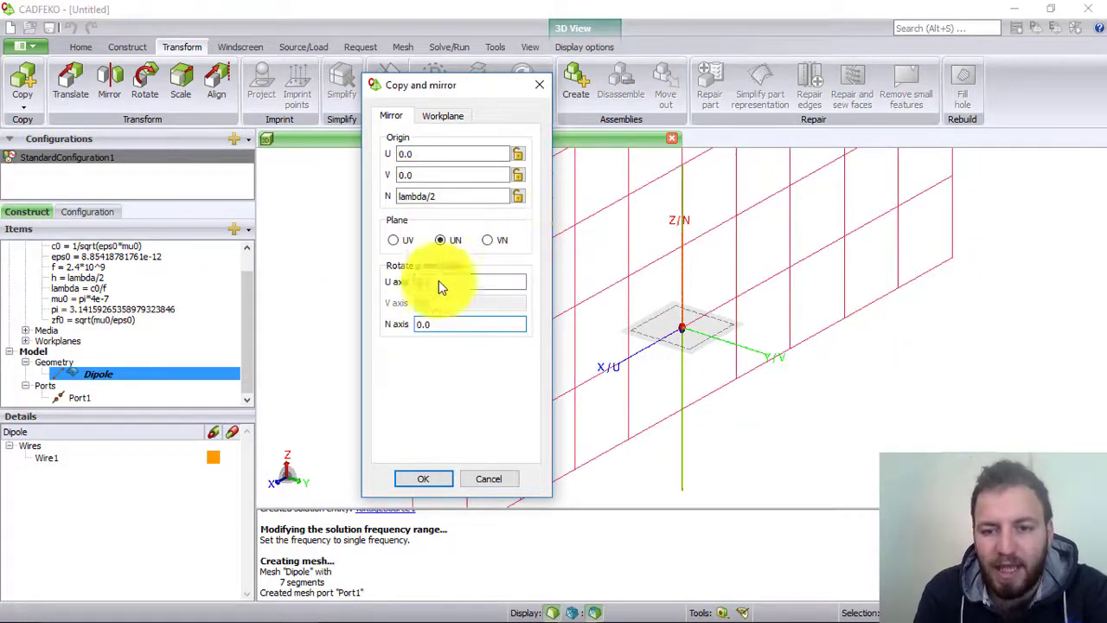
left_click(538, 84)
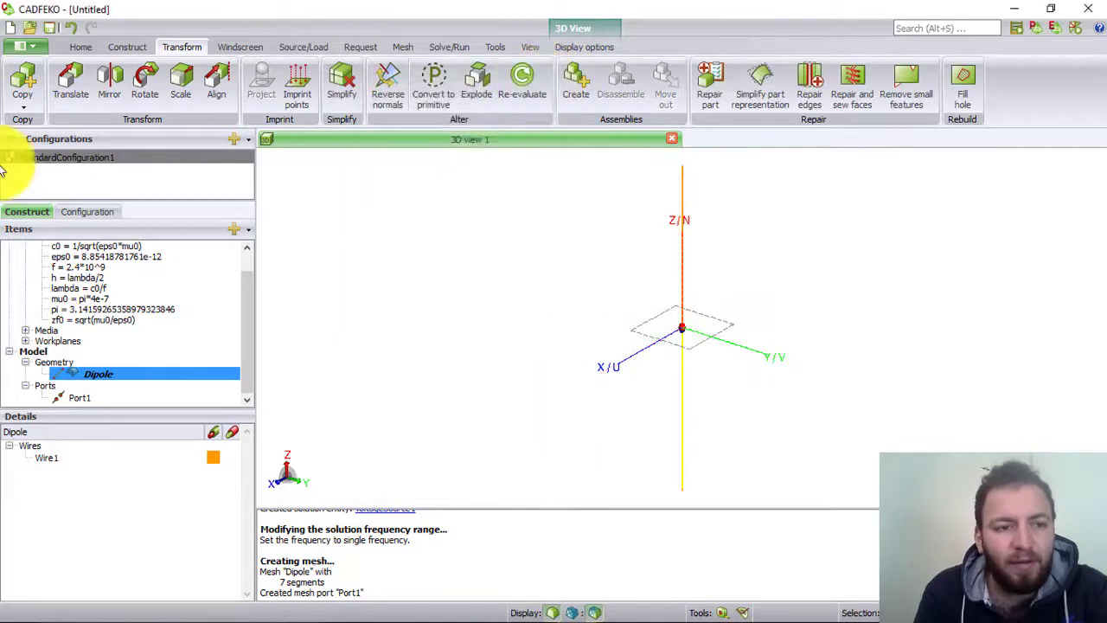
Duplicate the Dipole in place and delete the duplicate from the geometry.
left_click(23, 102)
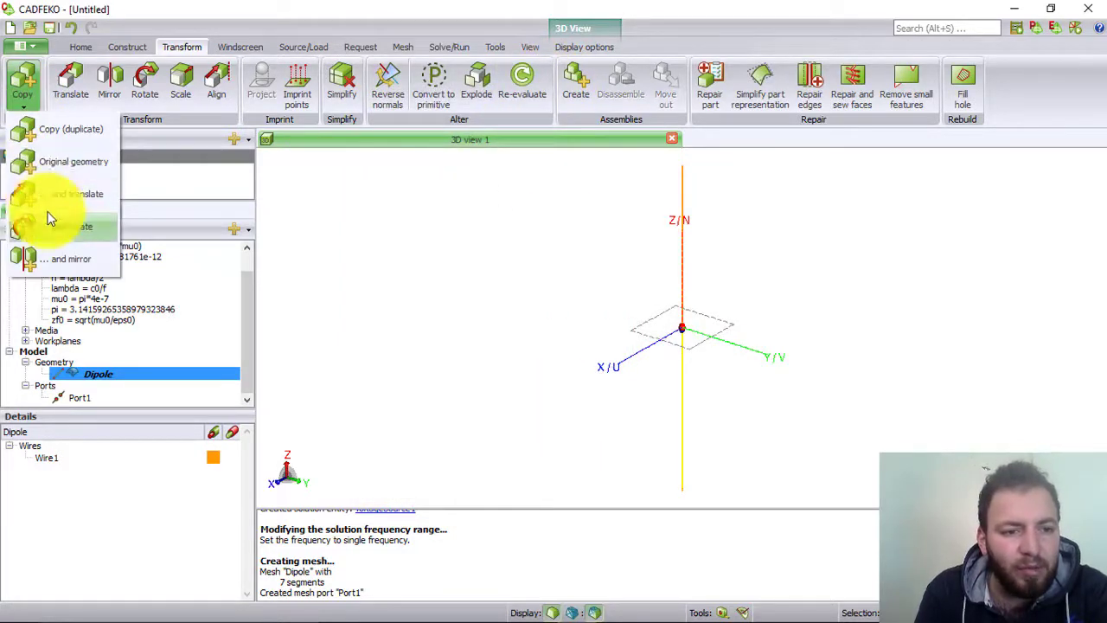
left_click(69, 145)
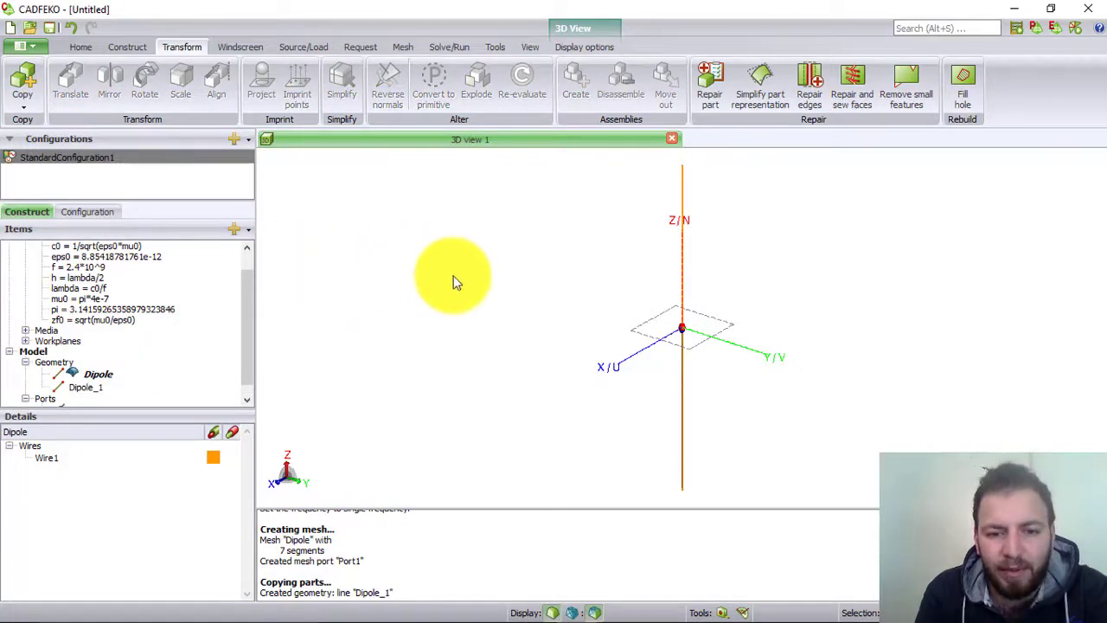
left_click(89, 388)
key("Delete")
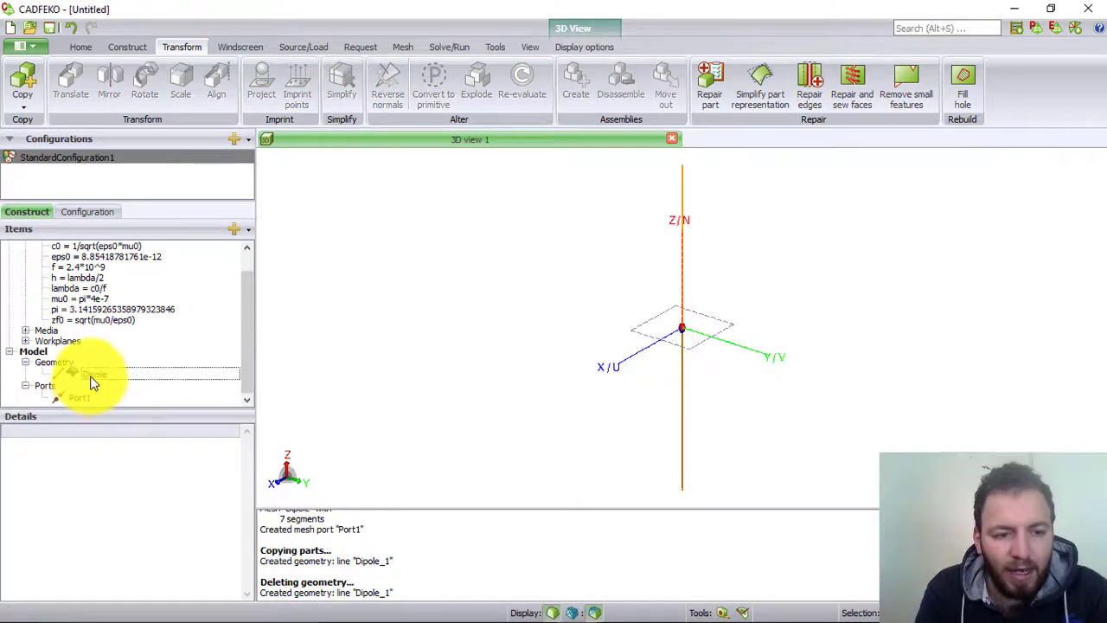
Copy and translate the Dipole from (0, 0, 0) to (0, lambda/2, 0) with 4 copies.
left_click(91, 374)
left_click(28, 104)
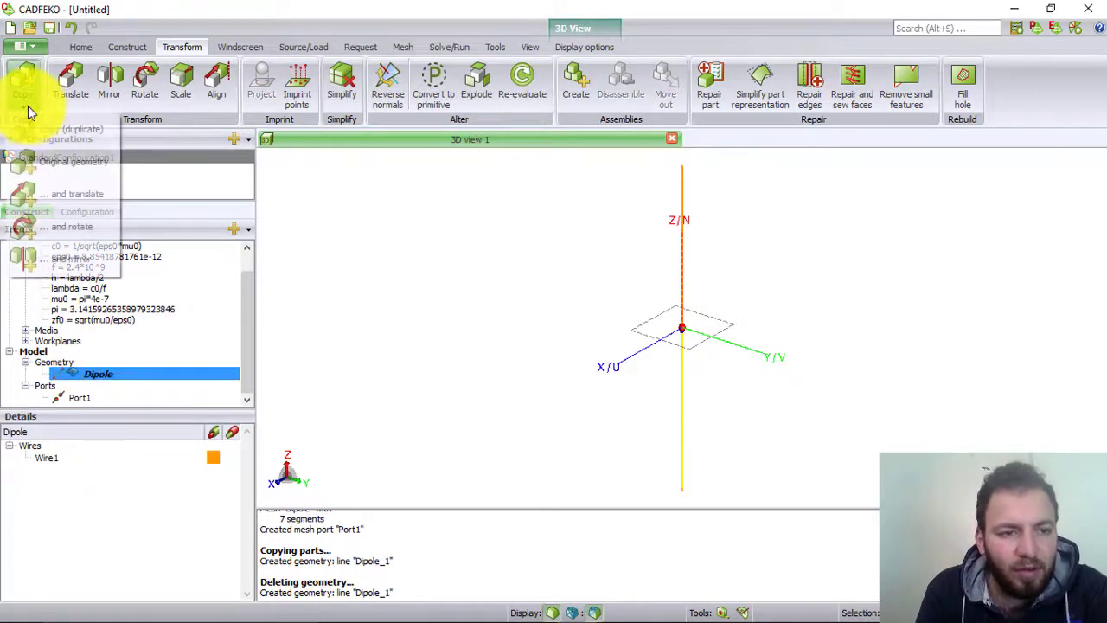
left_click(54, 194)
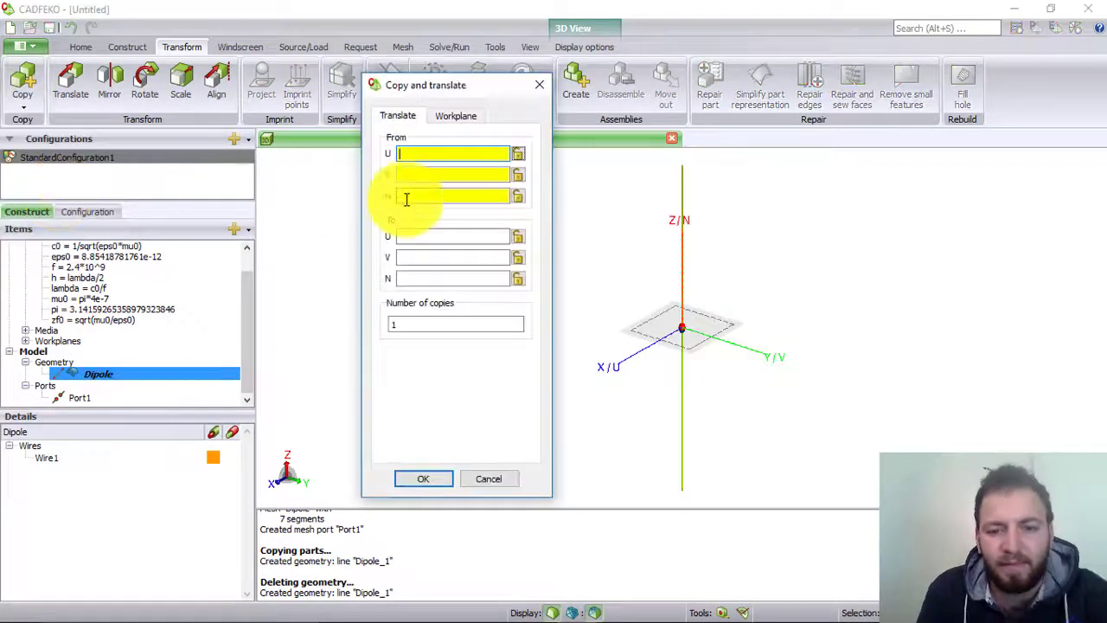
left_click(421, 156)
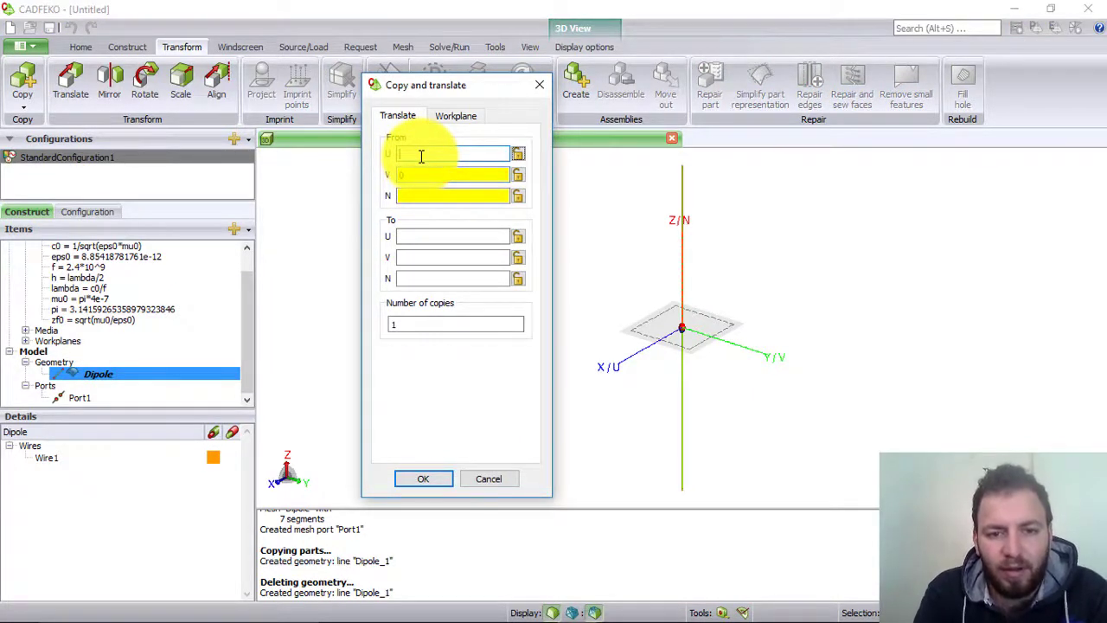
type("0")
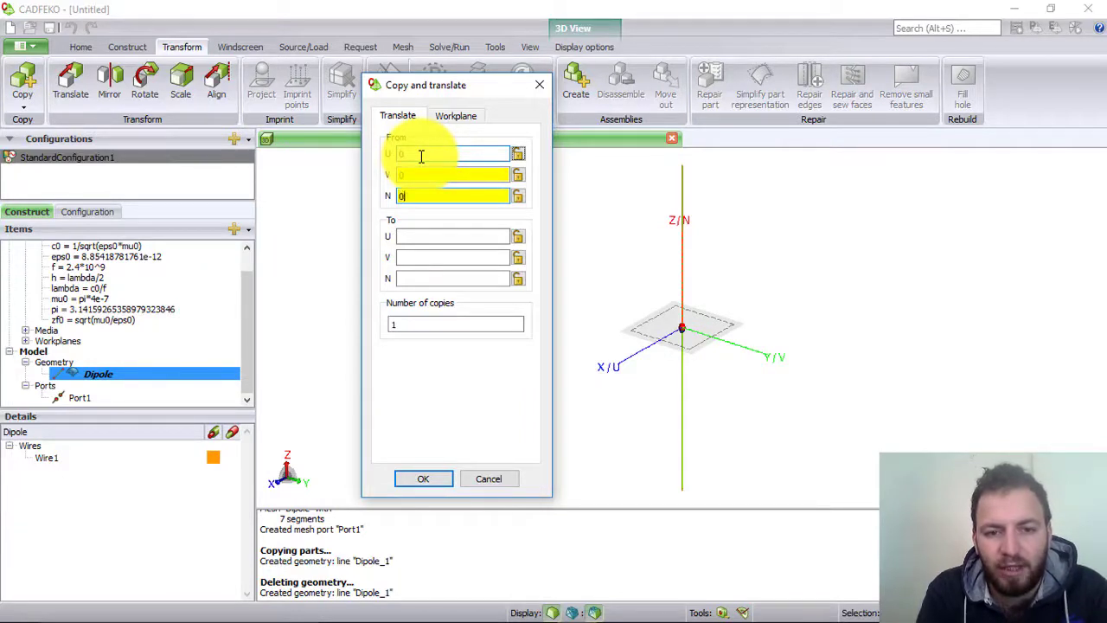
key("Tab")
type("0")
key("Tab")
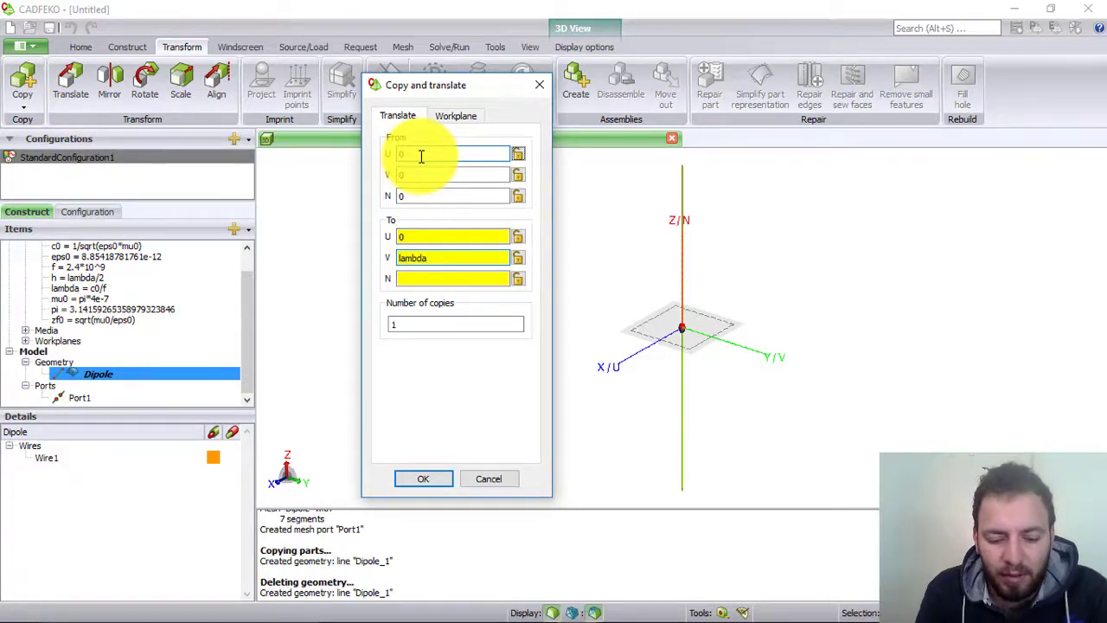
key("Tab")
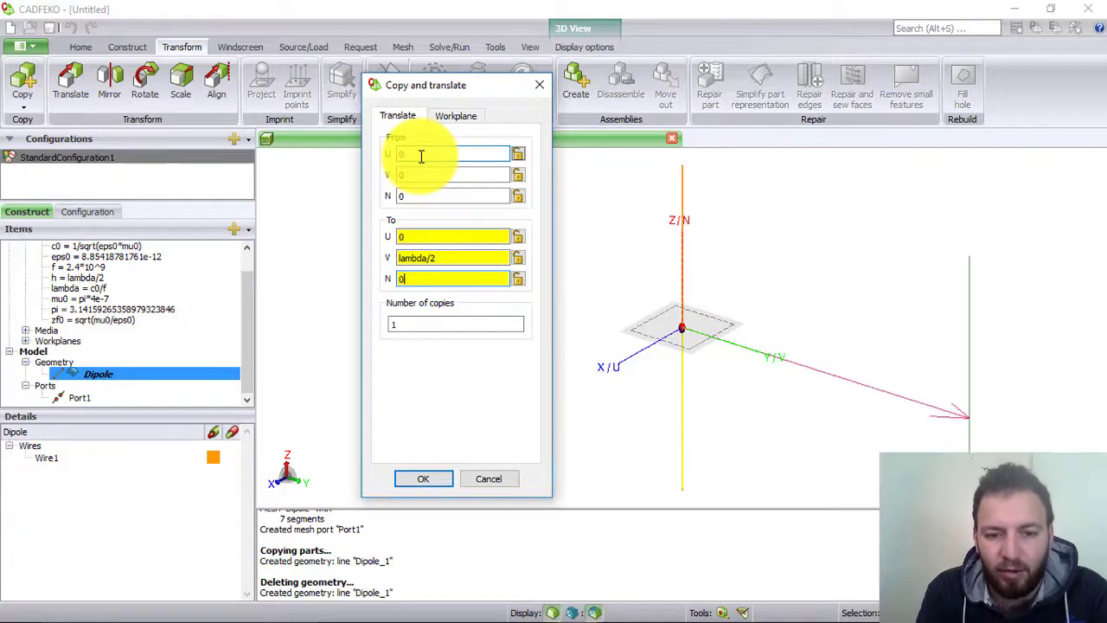
key("Tab")
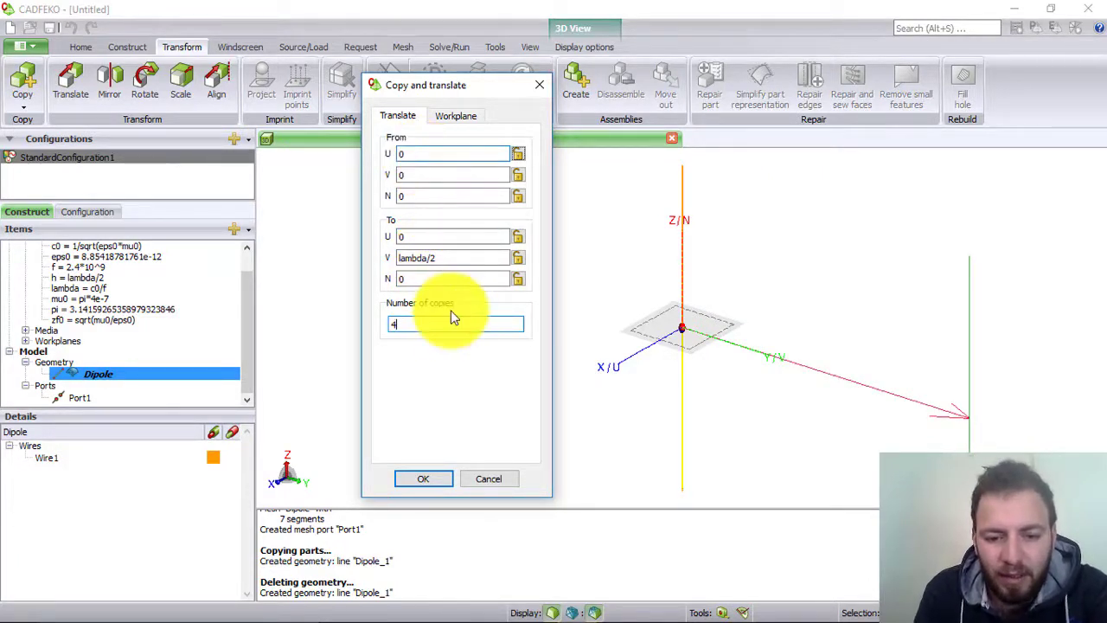
left_click(432, 480)
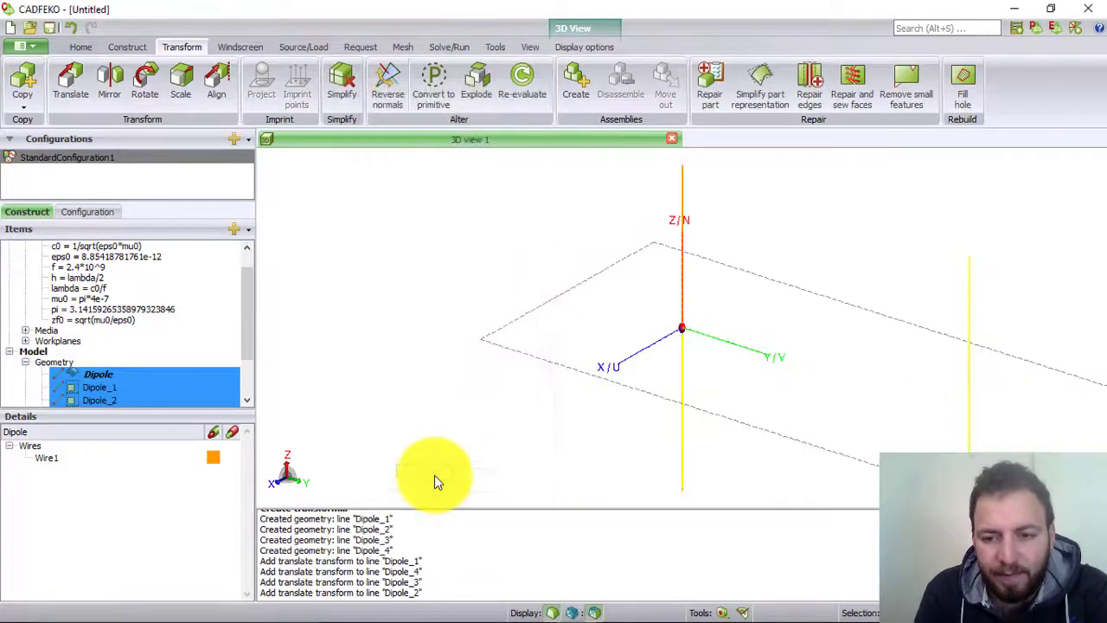
left_click(528, 47)
left_click(24, 86)
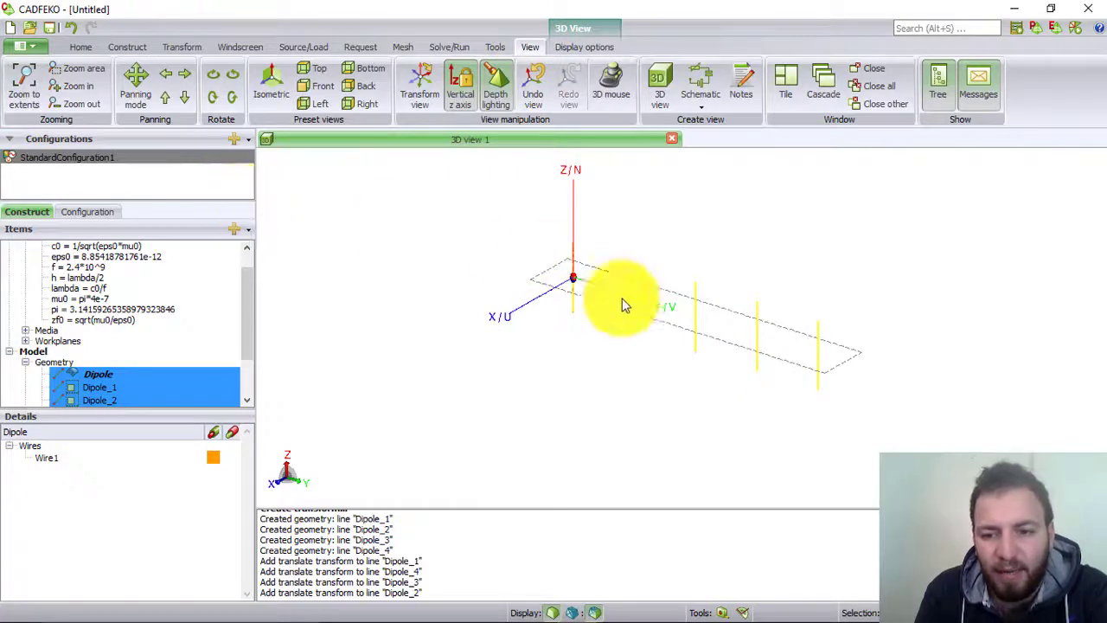
mouse_move(623, 301)
left_mouse_down()
mouse_move(889, 265)
mouse_move(958, 330)
mouse_move(766, 333)
left_mouse_up()
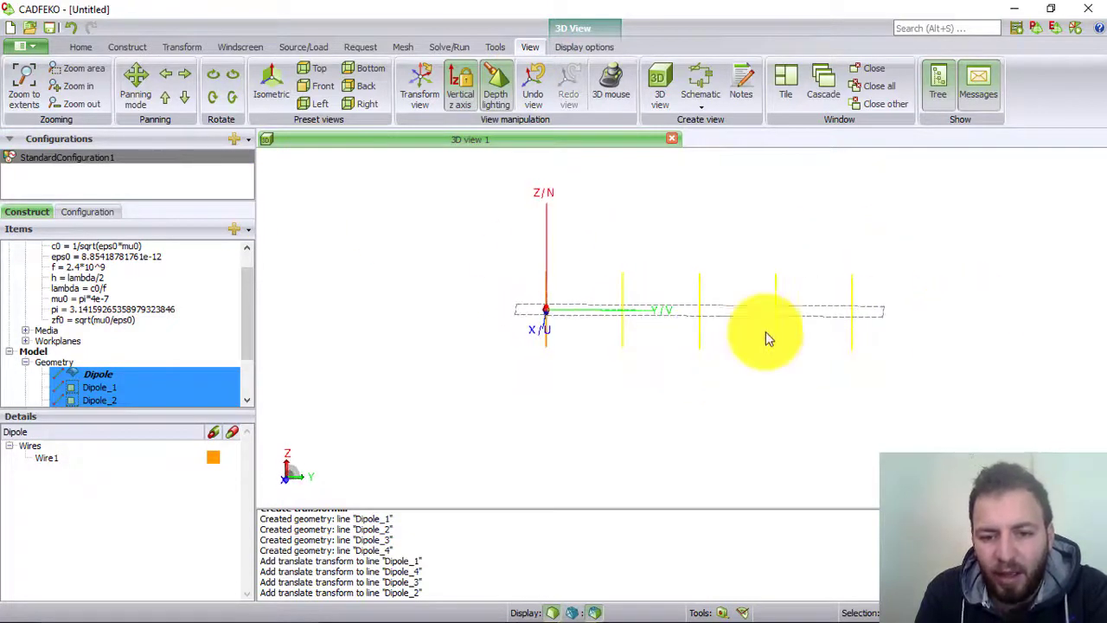
left_click_drag(707, 365, 689, 292)
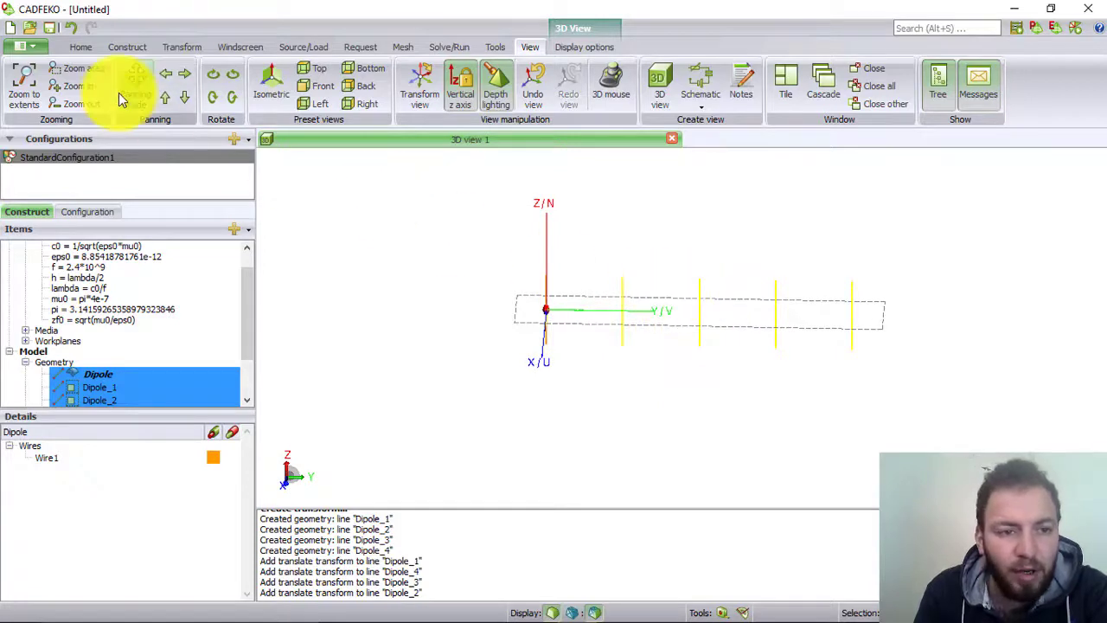
left_click(92, 373)
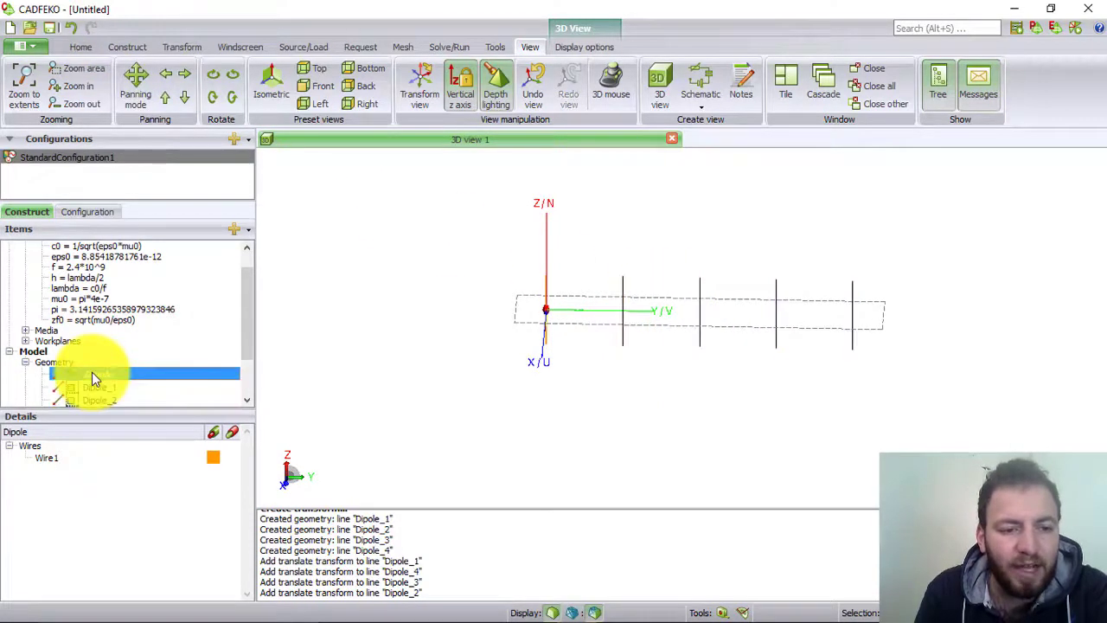
left_click(195, 47)
left_click(27, 106)
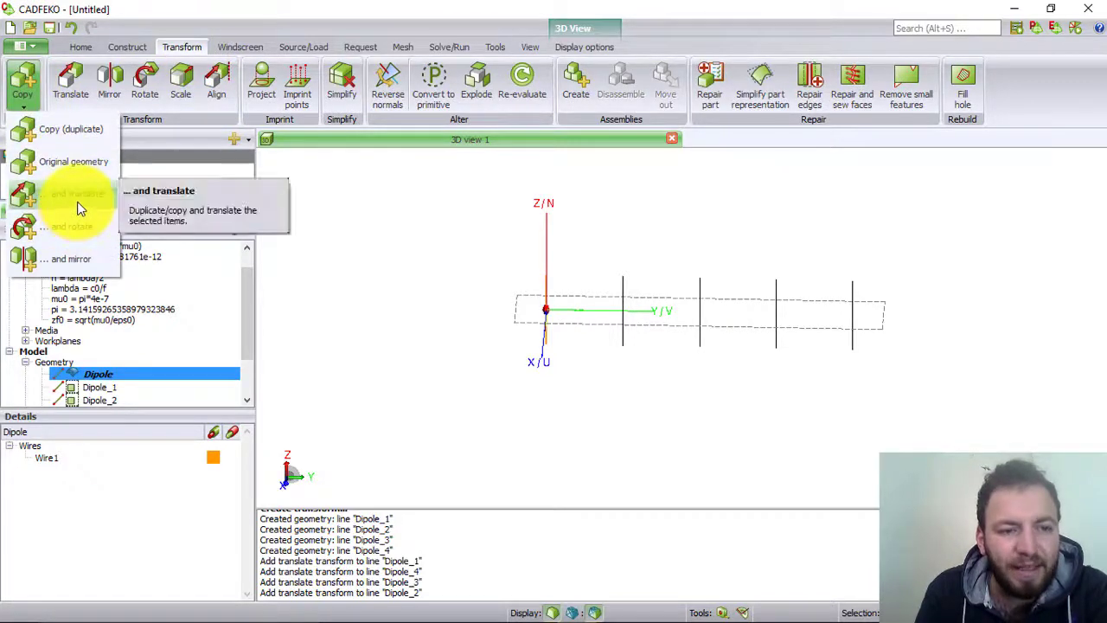
left_click(77, 210)
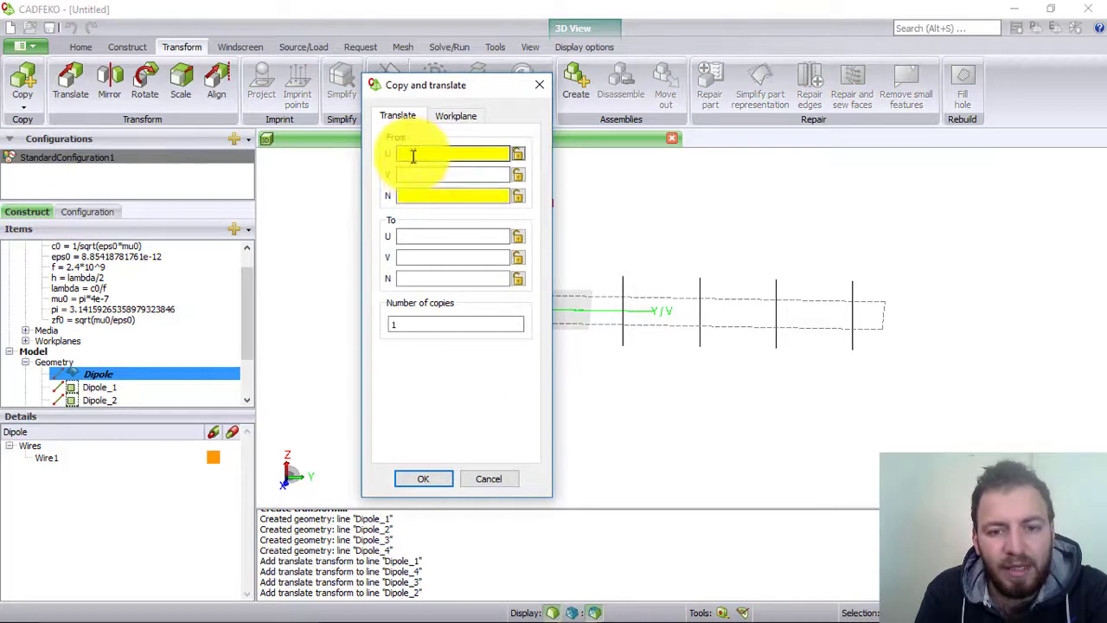
left_click(408, 257)
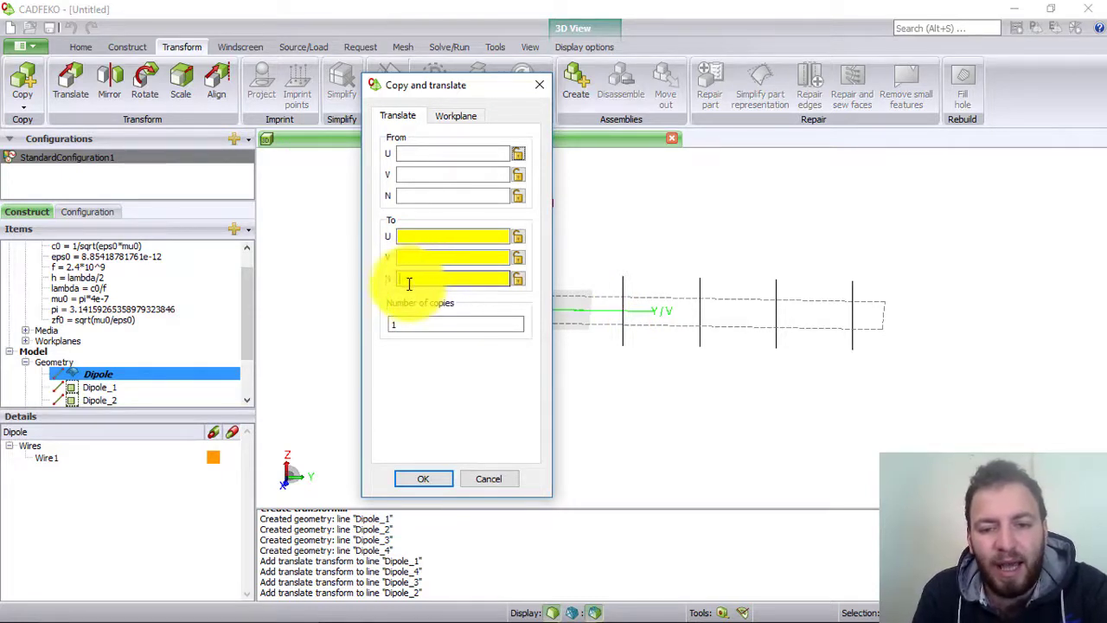
left_click_drag(423, 324, 405, 324)
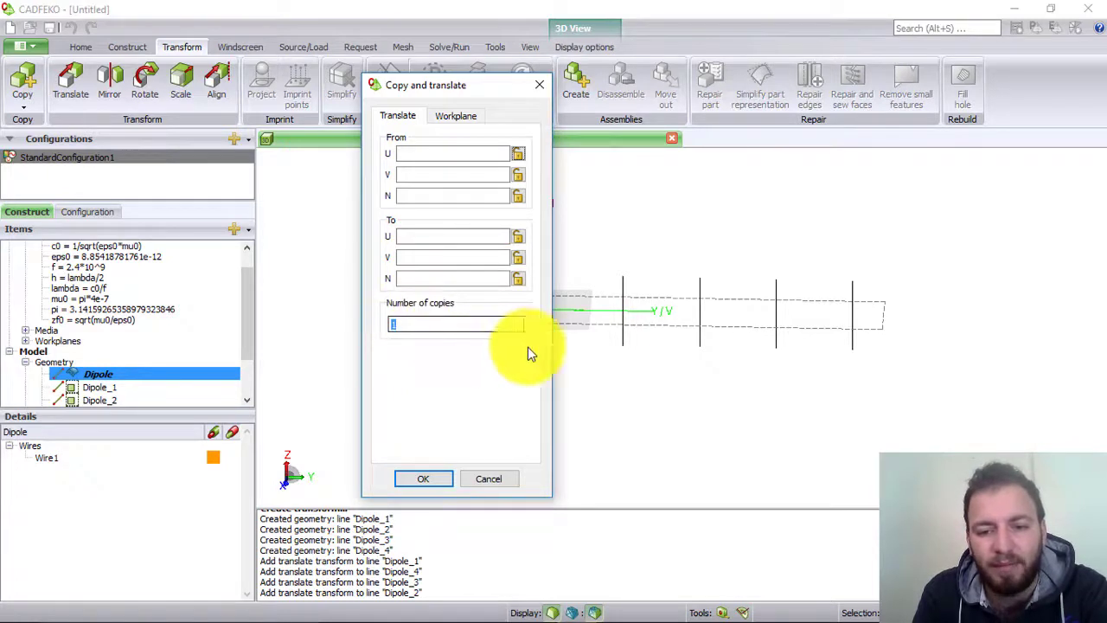
left_click(490, 477)
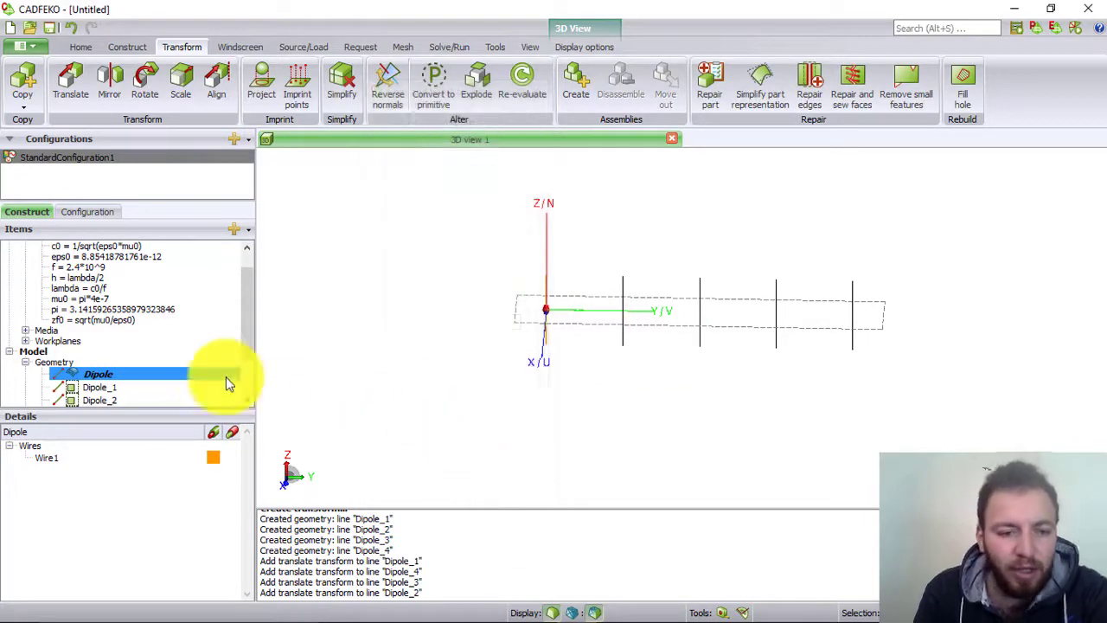
Create a wire port on a segment at the middle of Dipole_1's wire.
scroll(247, 350, "down", 2)
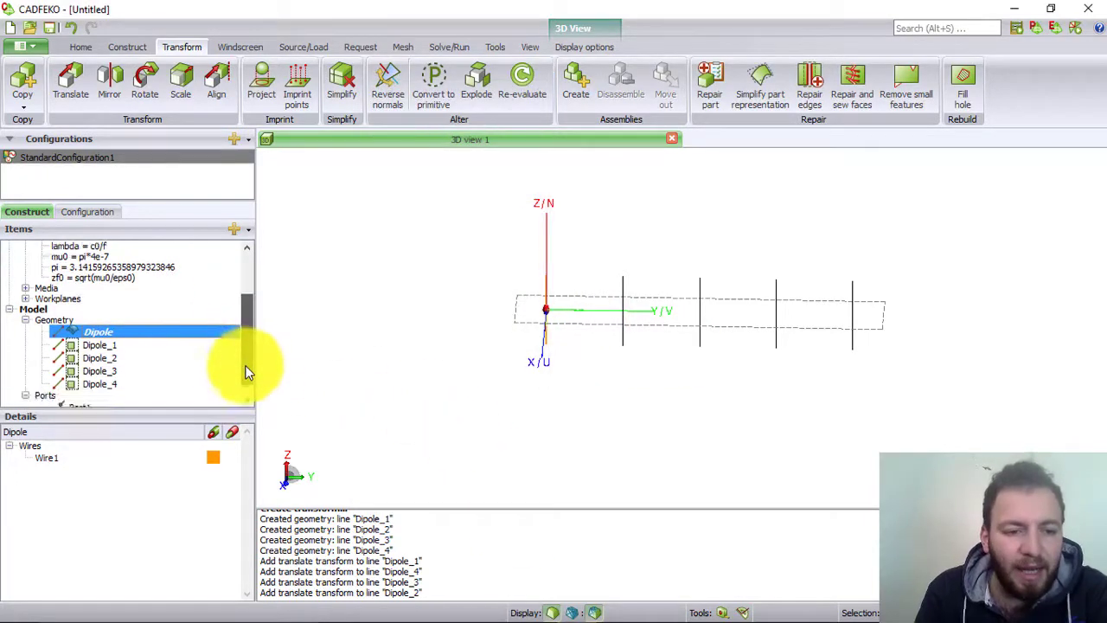
left_click(89, 346)
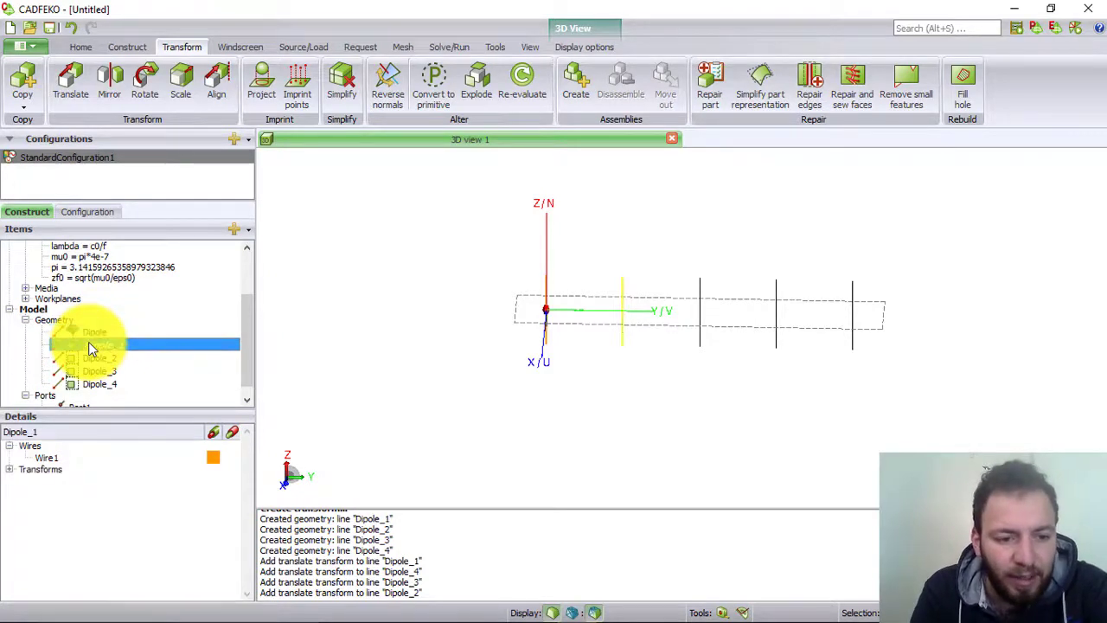
right_click(48, 458)
mouse_move(111, 553)
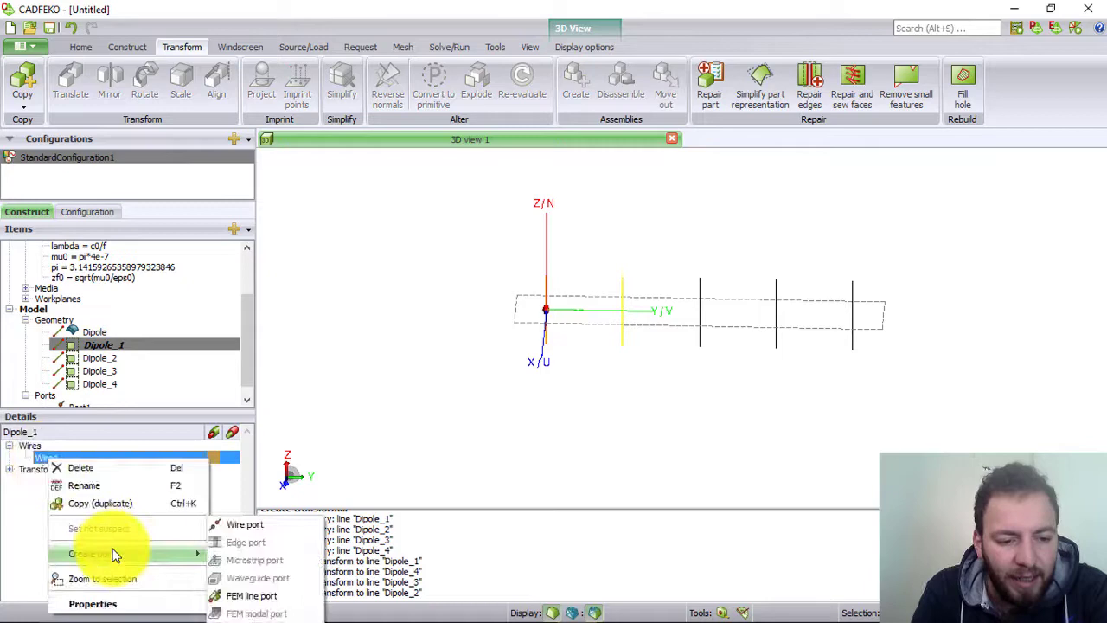
left_click(243, 526)
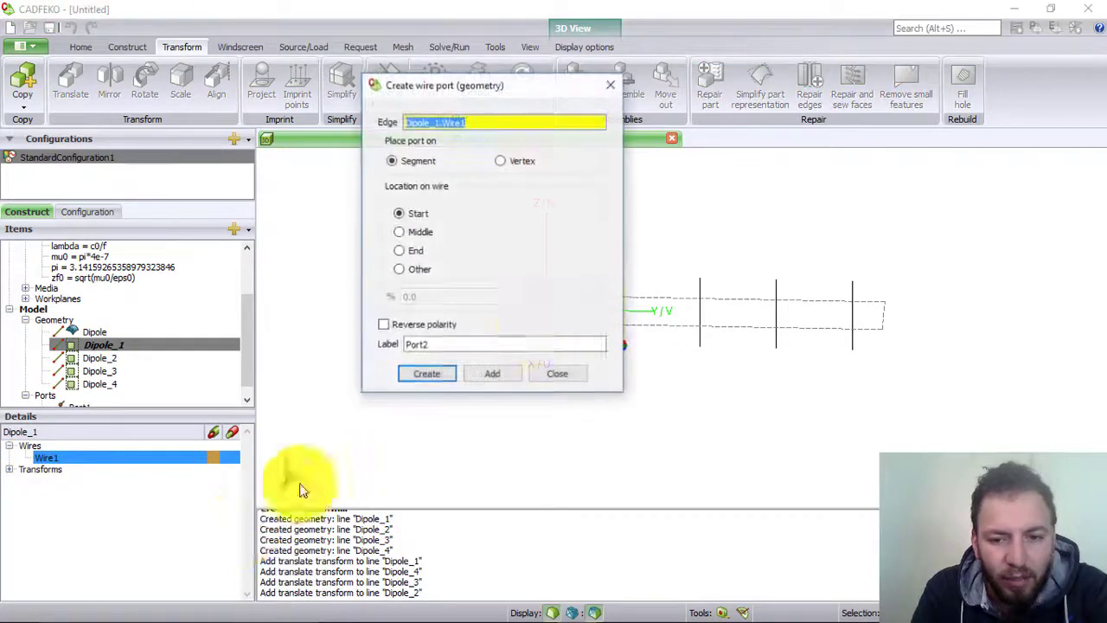
left_click(413, 228)
left_click(435, 374)
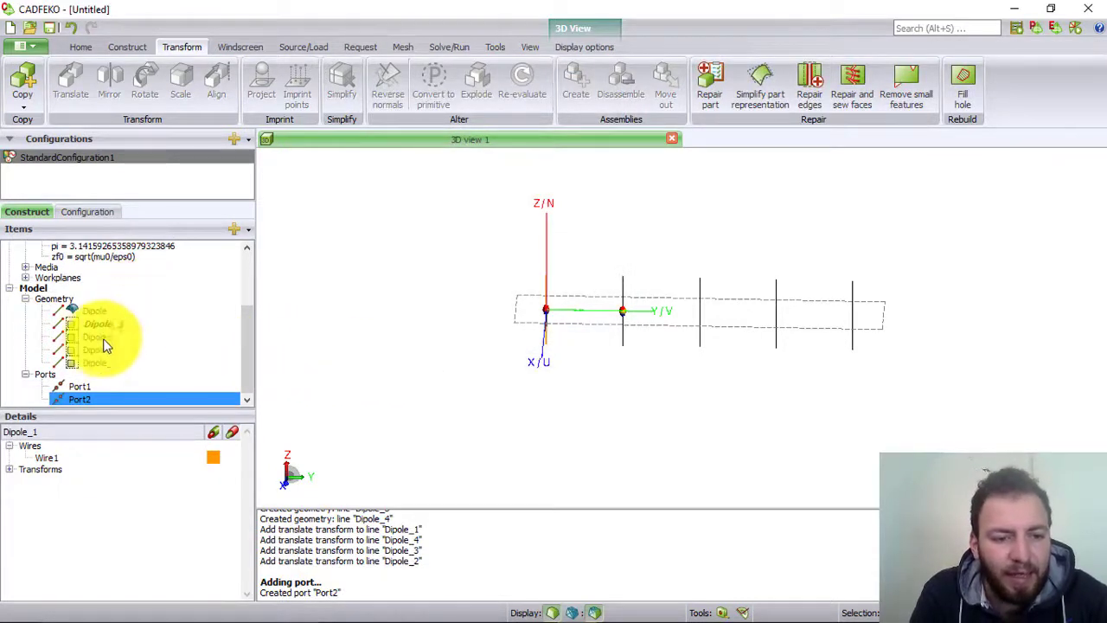
Create a wire port on a segment at the middle of Dipole_2's wire.
left_click(99, 339)
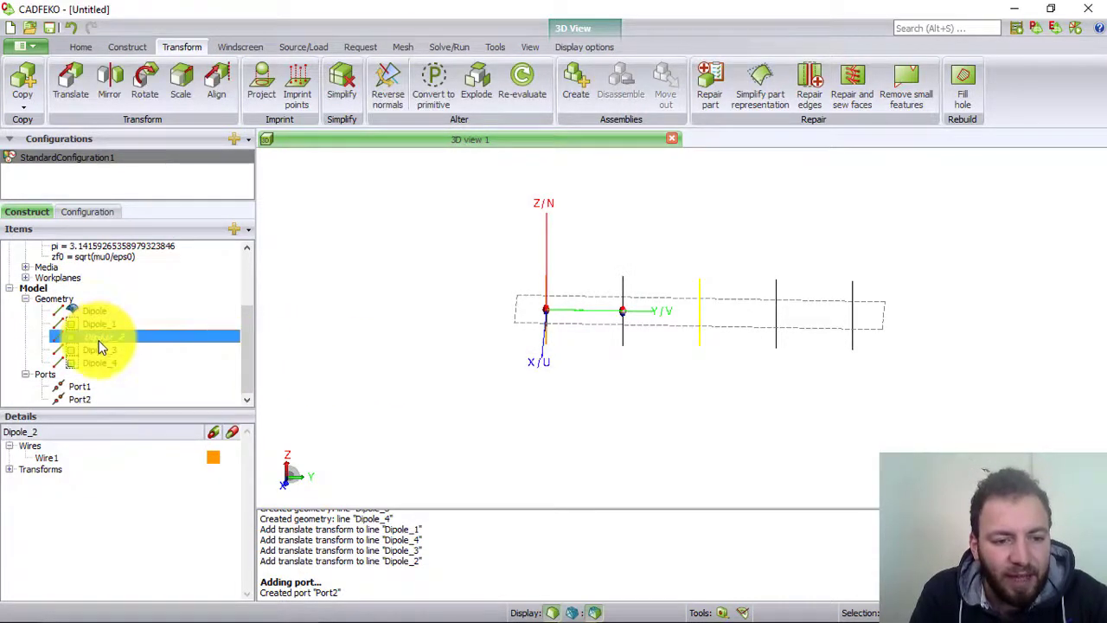
left_click(69, 457)
right_click(69, 457)
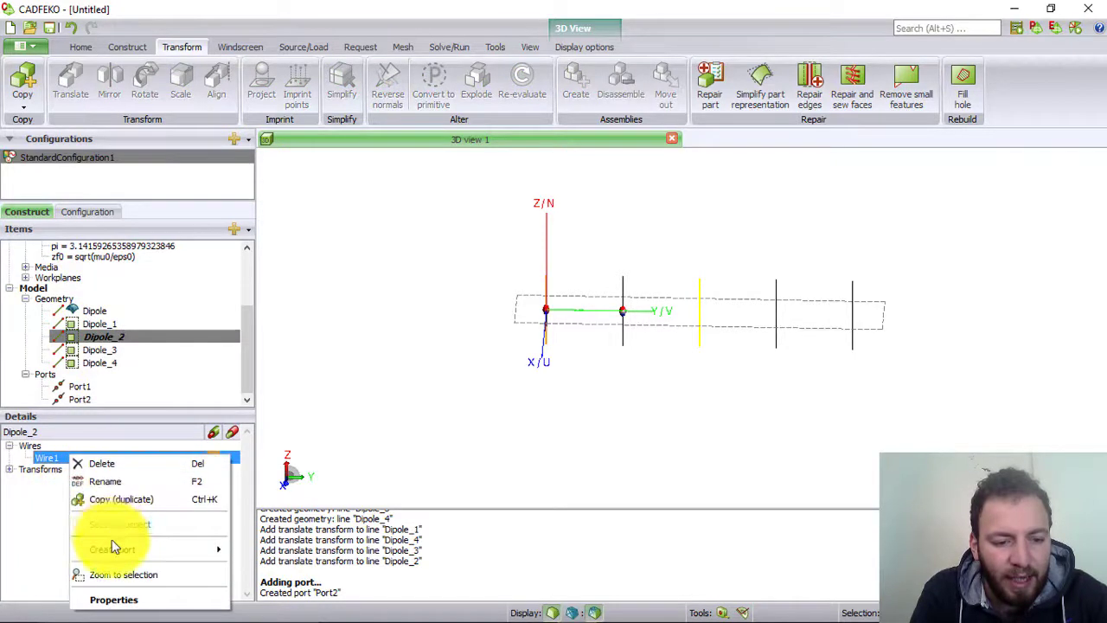
mouse_move(115, 553)
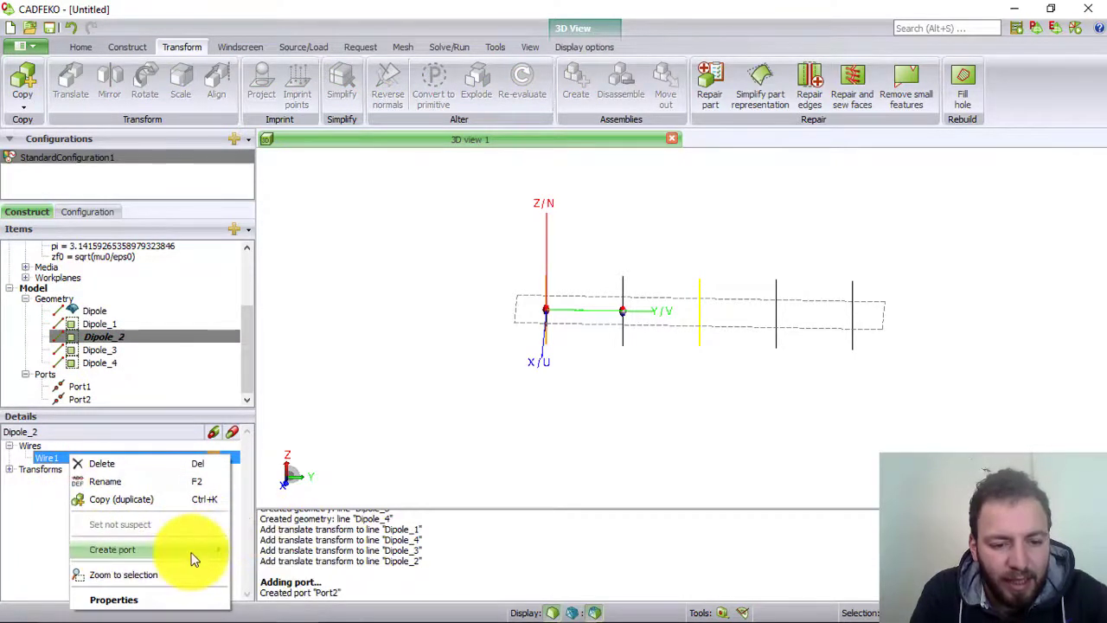
left_click(251, 524)
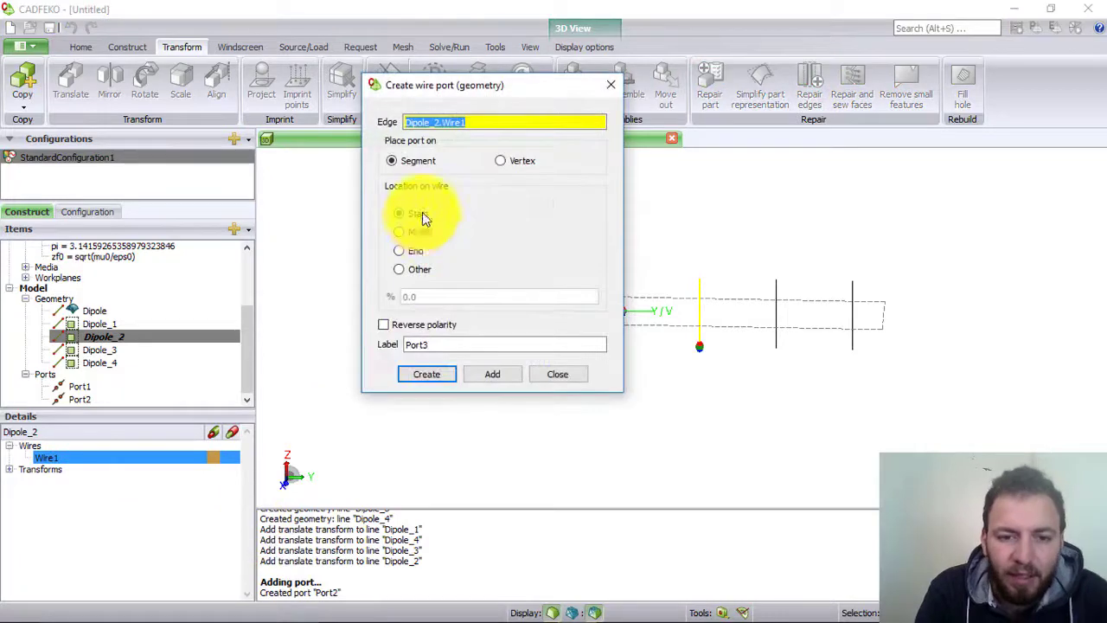
left_click(426, 373)
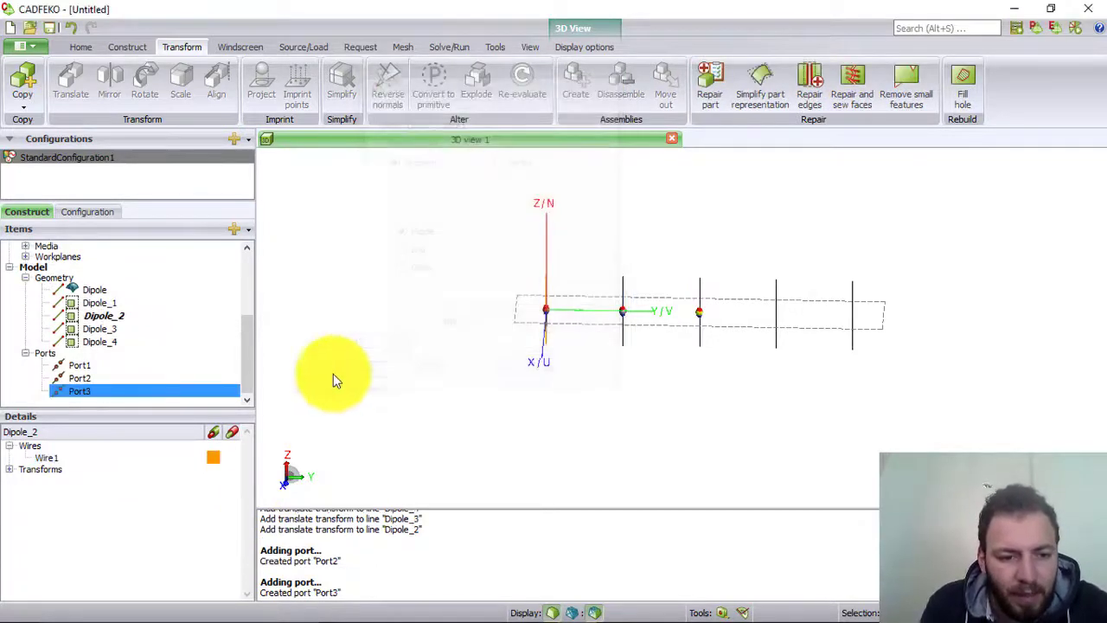
Create a wire port on a segment at the middle of Dipole_3's wire.
left_click(102, 328)
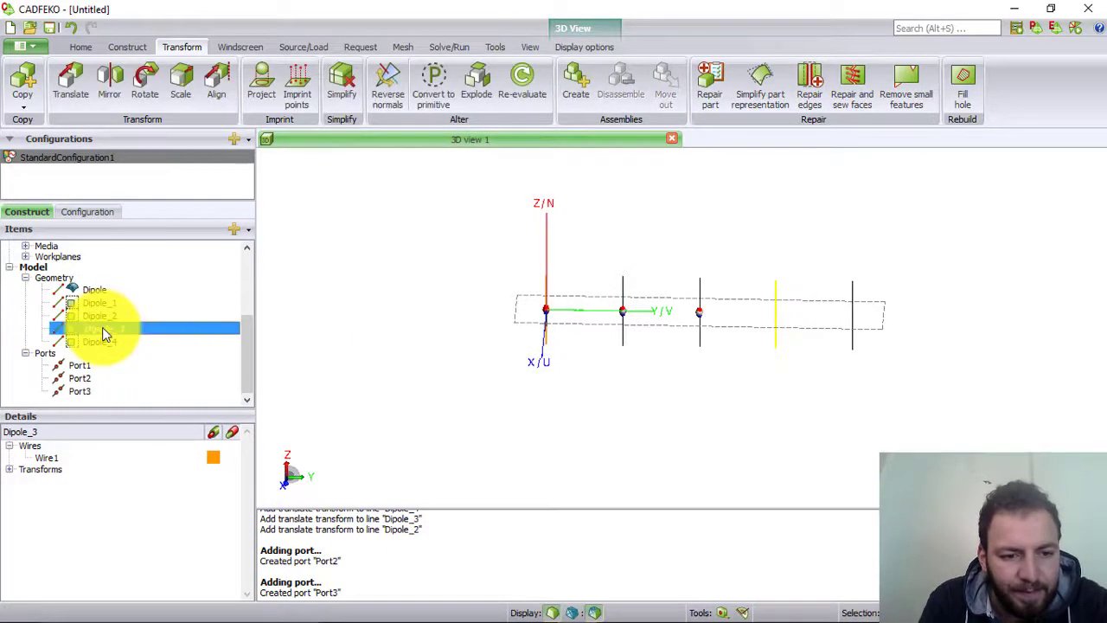
left_click(75, 460)
right_click(74, 460)
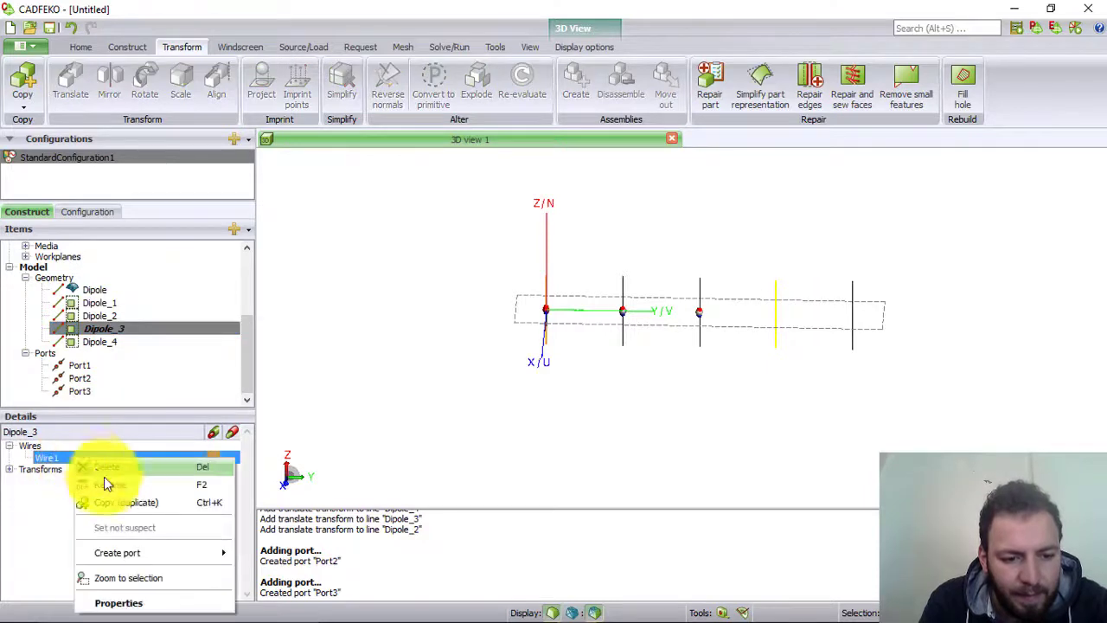
mouse_move(233, 554)
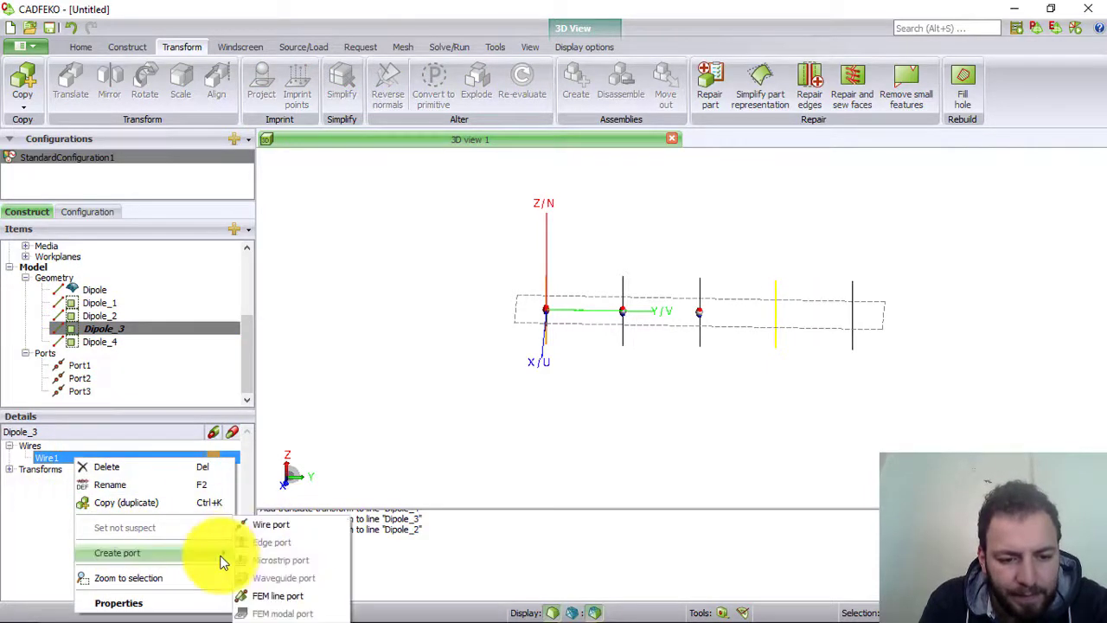
left_click(273, 529)
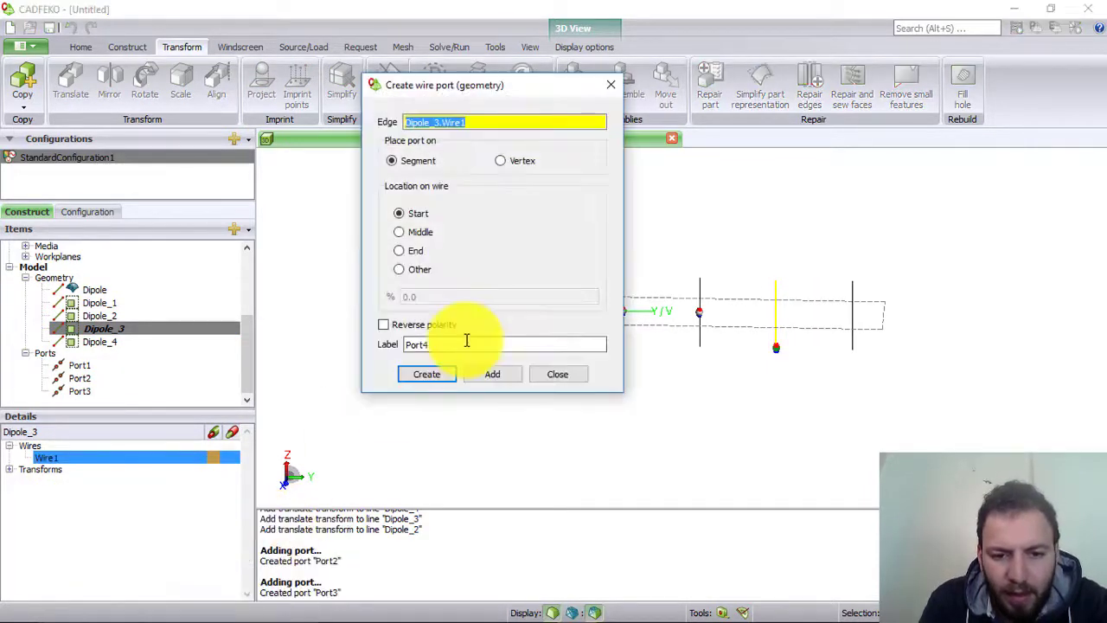
left_click(410, 230)
left_click(434, 372)
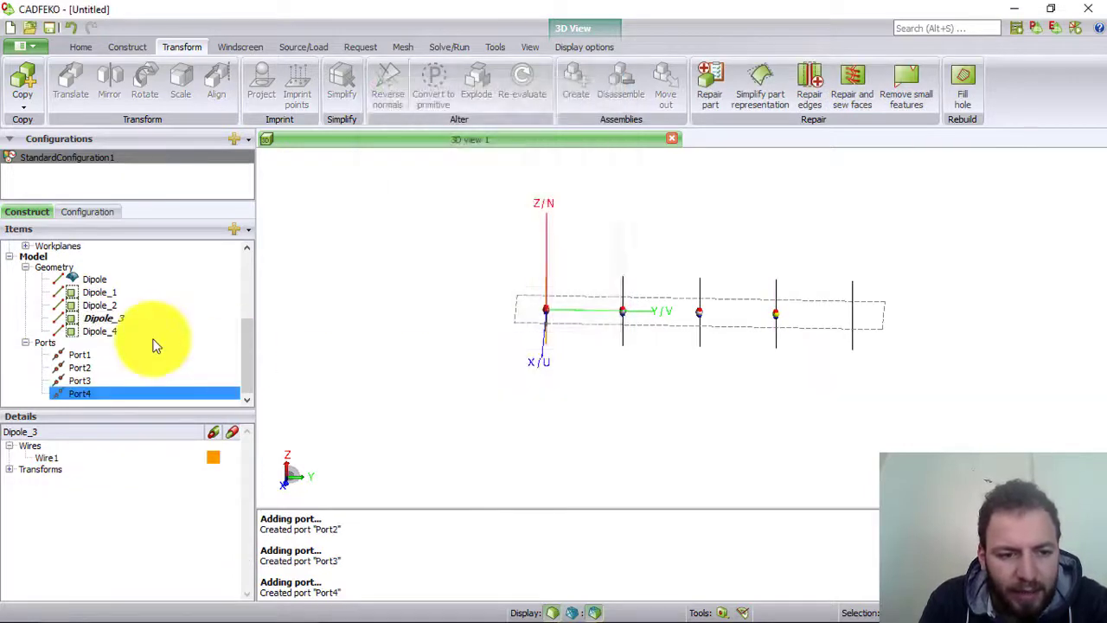
Create a wire port on a segment at the middle of Dipole_4's wire.
left_click(109, 330)
right_click(109, 330)
mouse_move(156, 254)
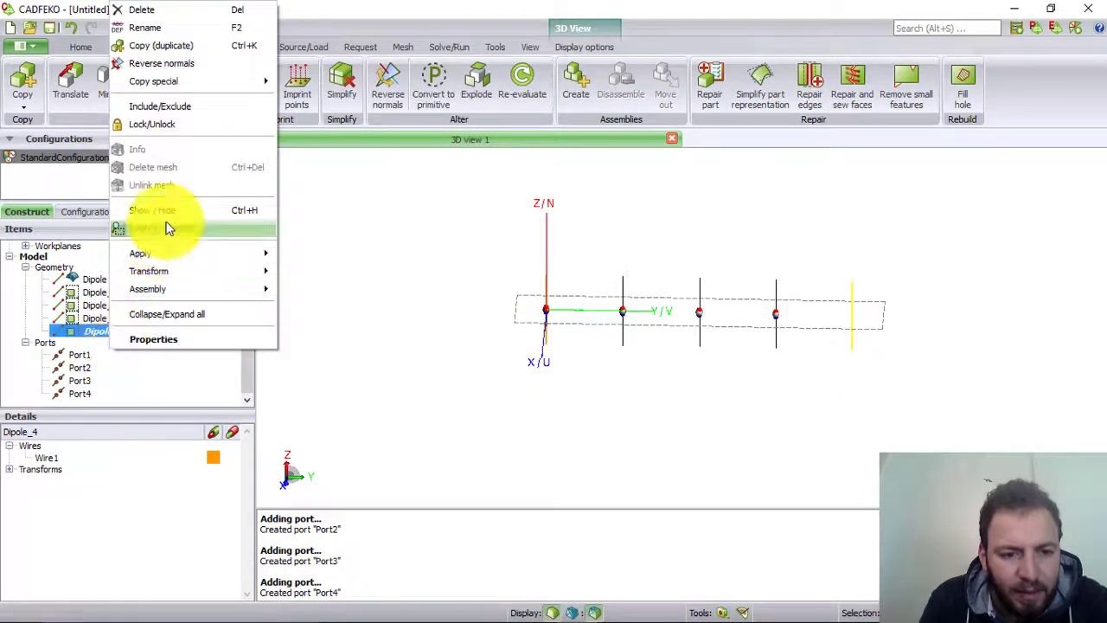
left_click(157, 456)
right_click(156, 456)
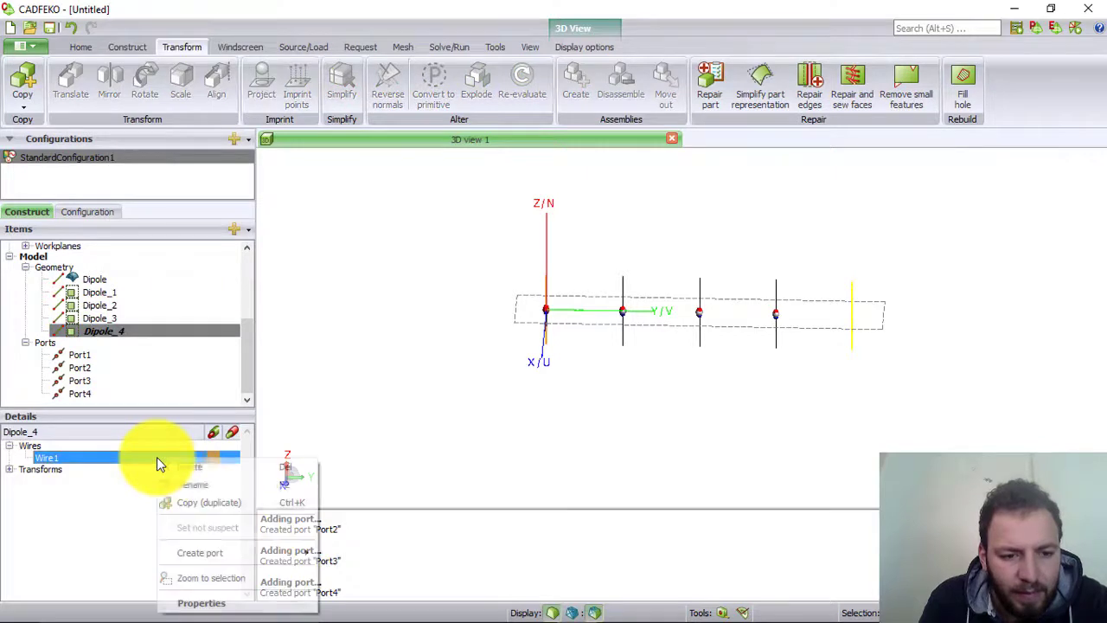
mouse_move(321, 558)
left_click(353, 525)
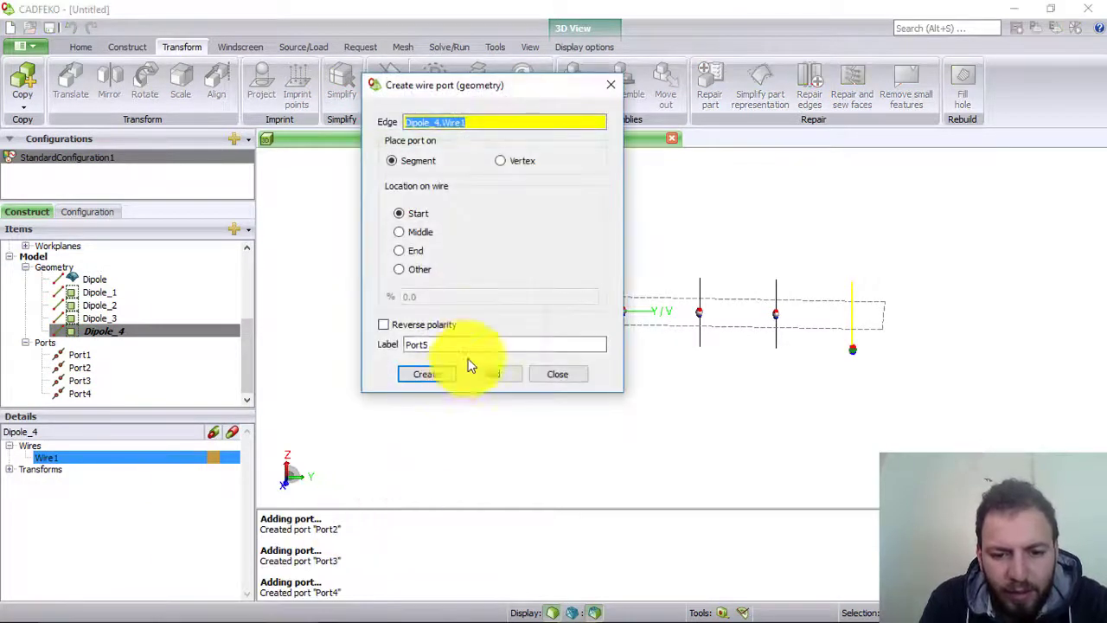
left_click(419, 233)
left_click(427, 374)
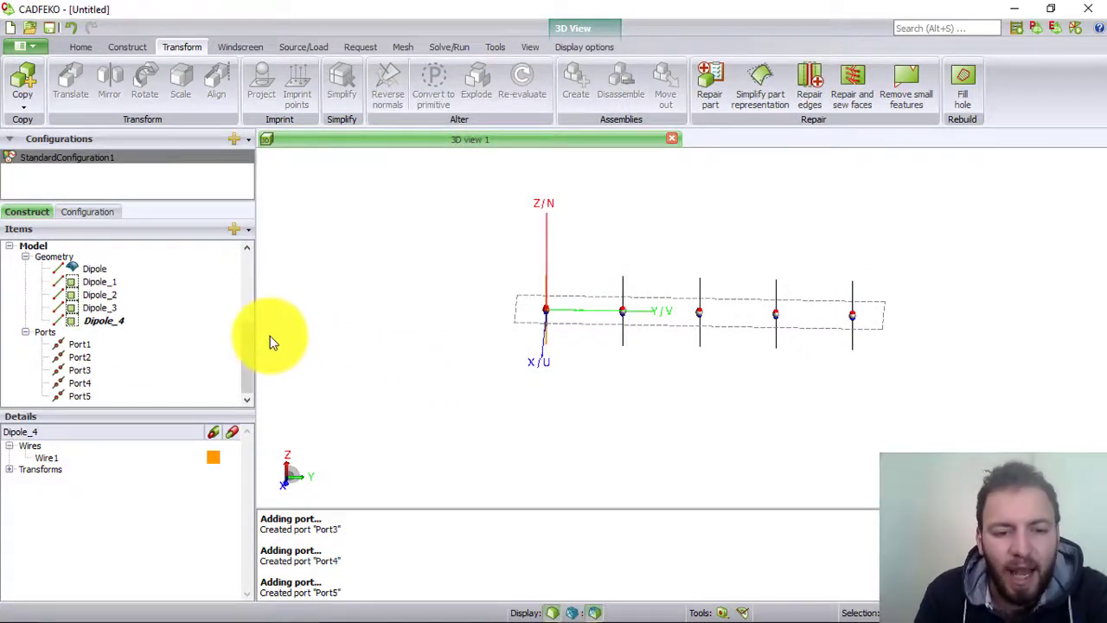
Add a voltage source to Port2 with magnitude 1 V, phase 0 degrees and 50 ohm port impedance.
left_click(308, 46)
left_click(75, 344)
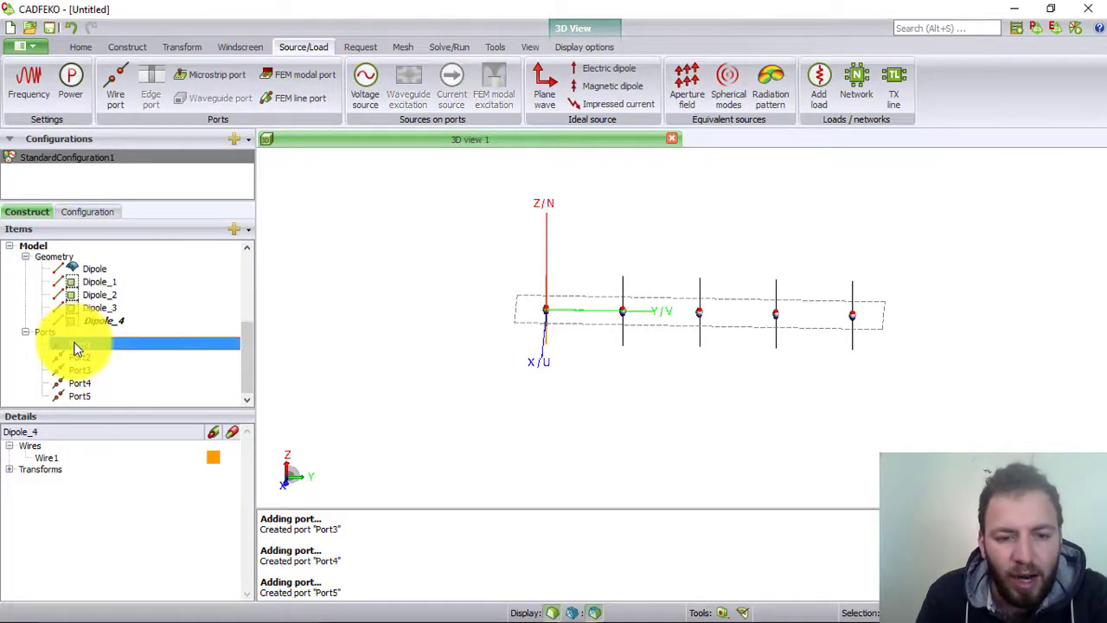
left_click(78, 357)
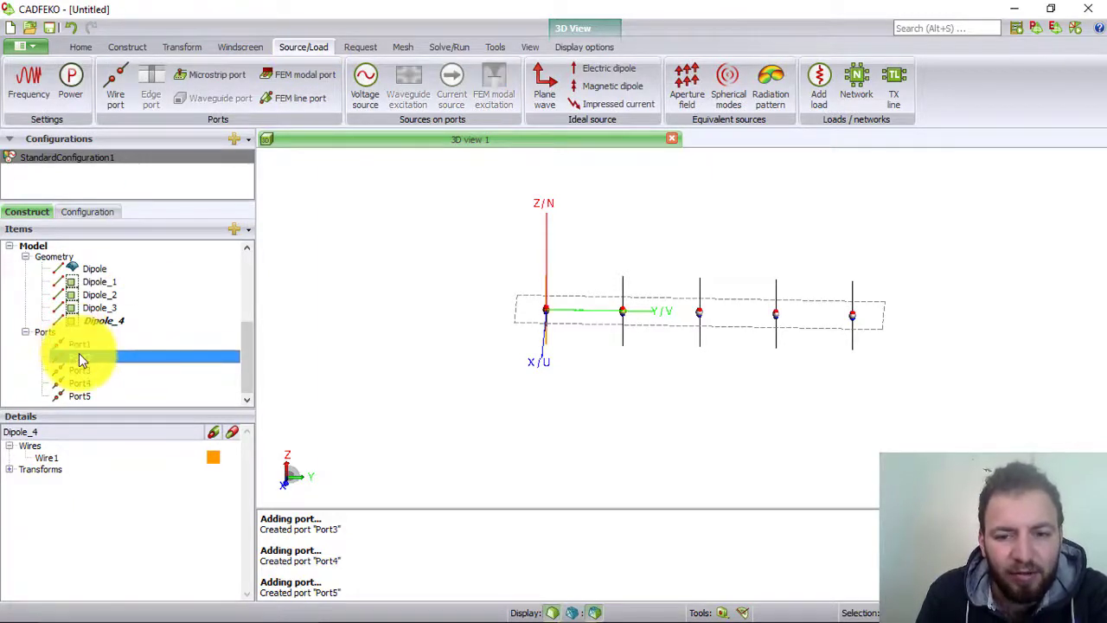
left_click(365, 86)
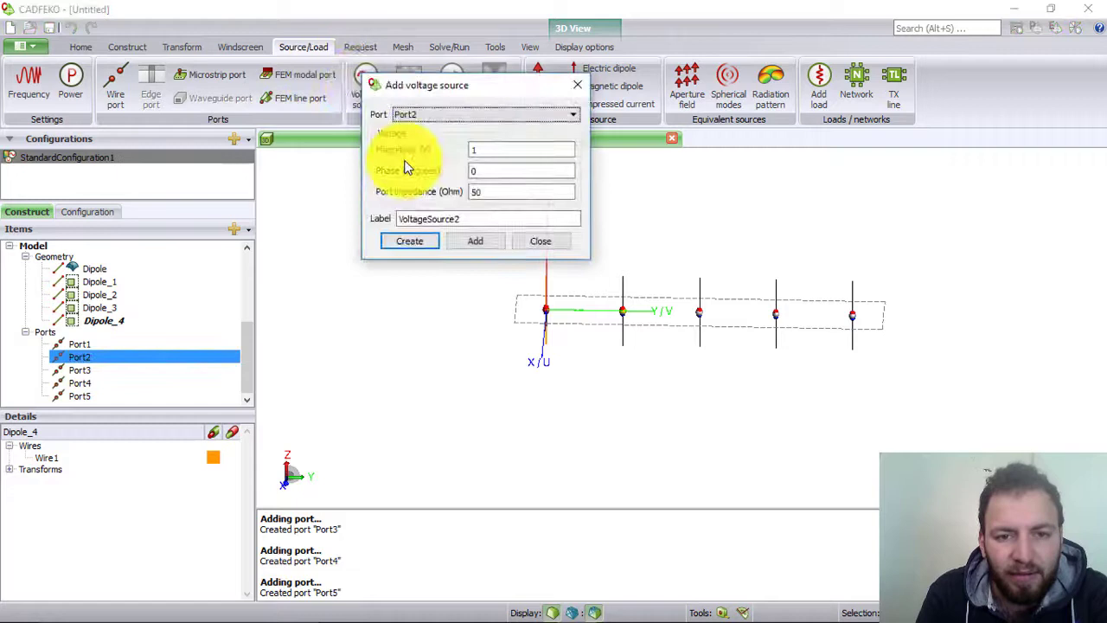
left_click(408, 242)
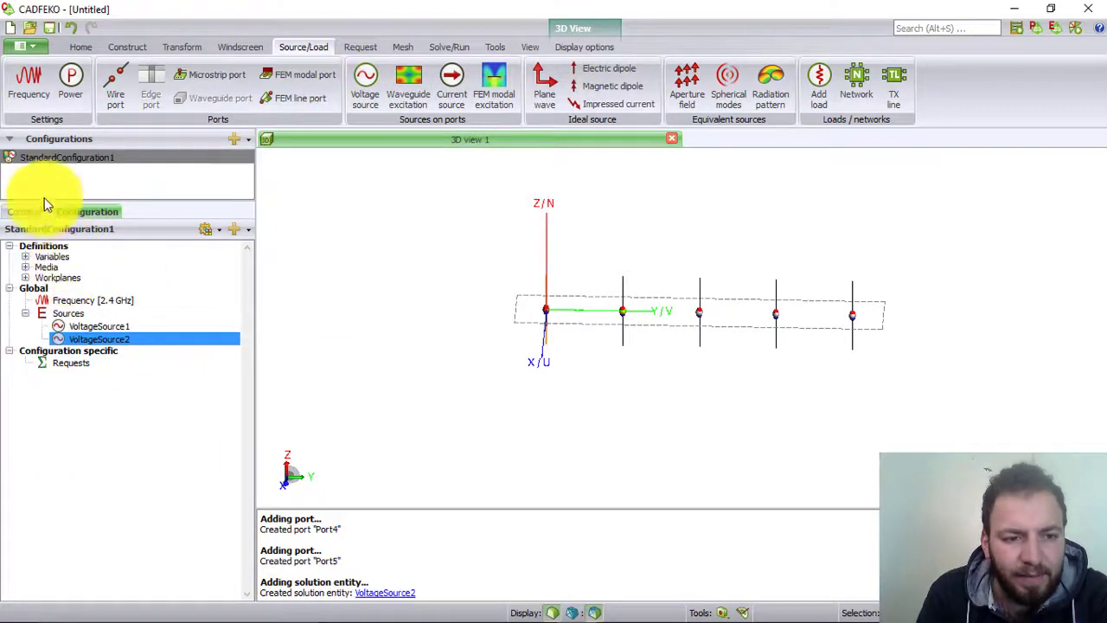
Add a voltage source to Port3 with magnitude 1 V, phase 0 degrees and 50 ohm port impedance.
left_click(28, 212)
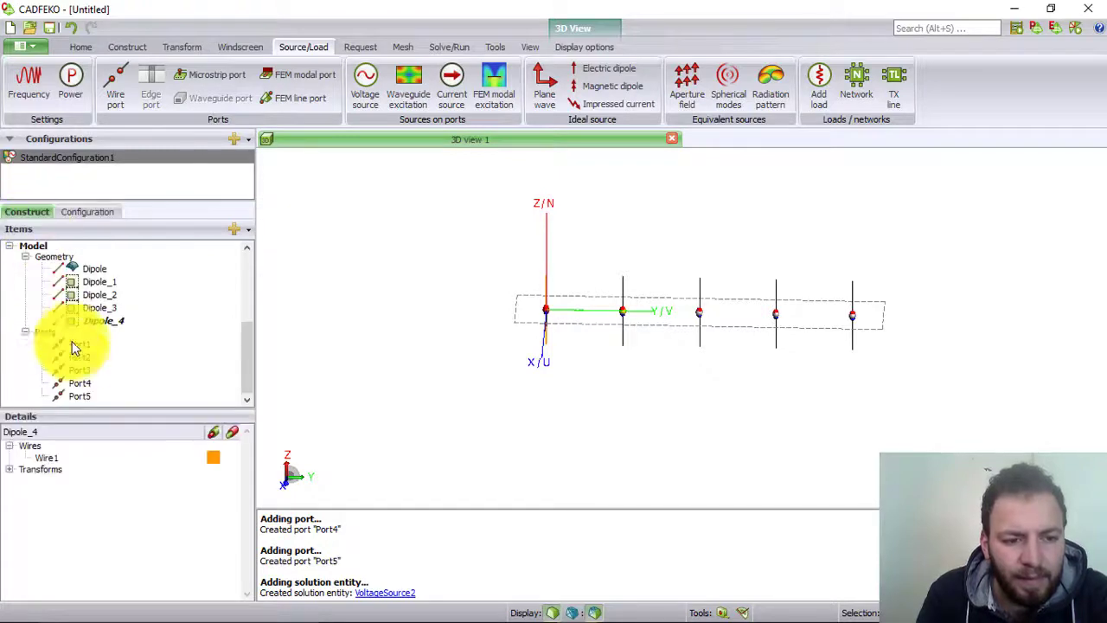
left_click(75, 370)
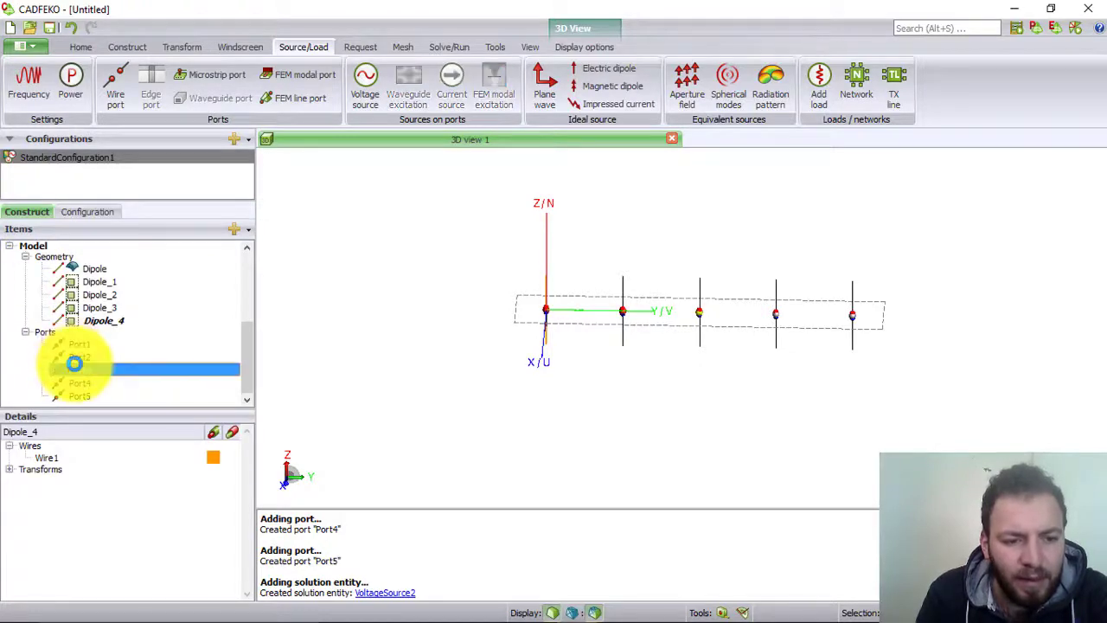
left_click(354, 90)
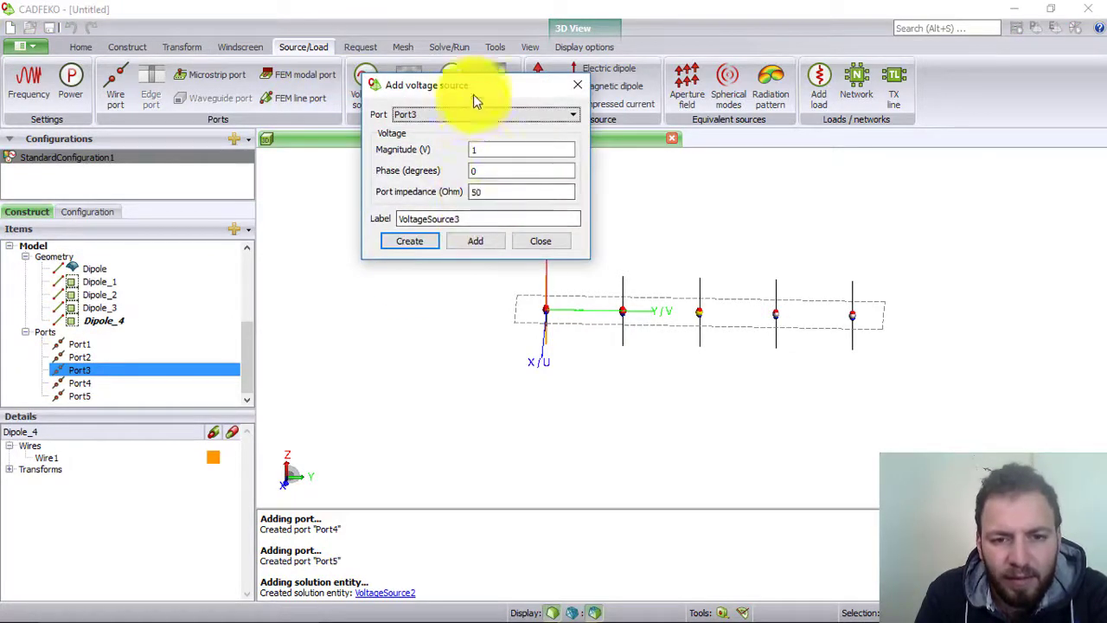
left_click(409, 242)
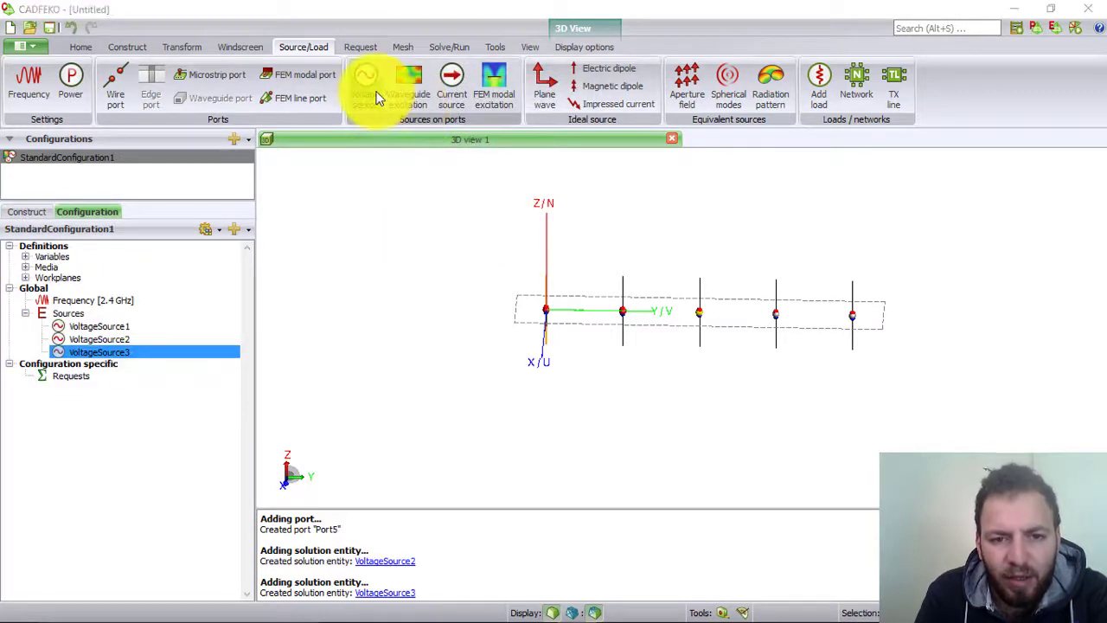
Add one voltage source to Port4 and another to Port5, each with 50 ohm port impedance.
left_click(367, 84)
left_click(532, 117)
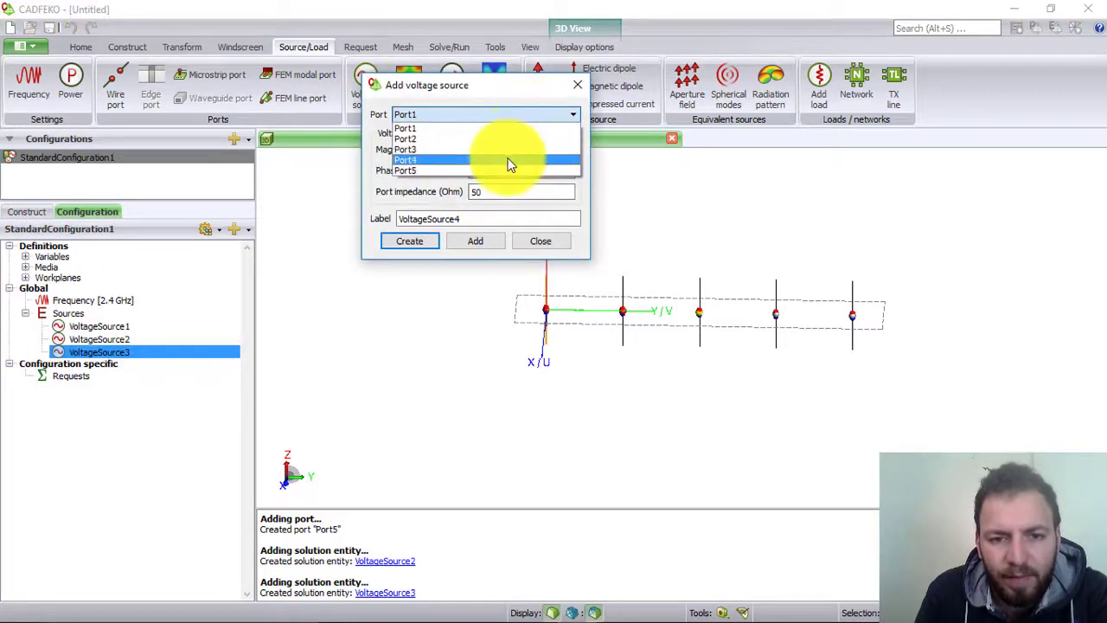
left_click(505, 163)
left_click(428, 242)
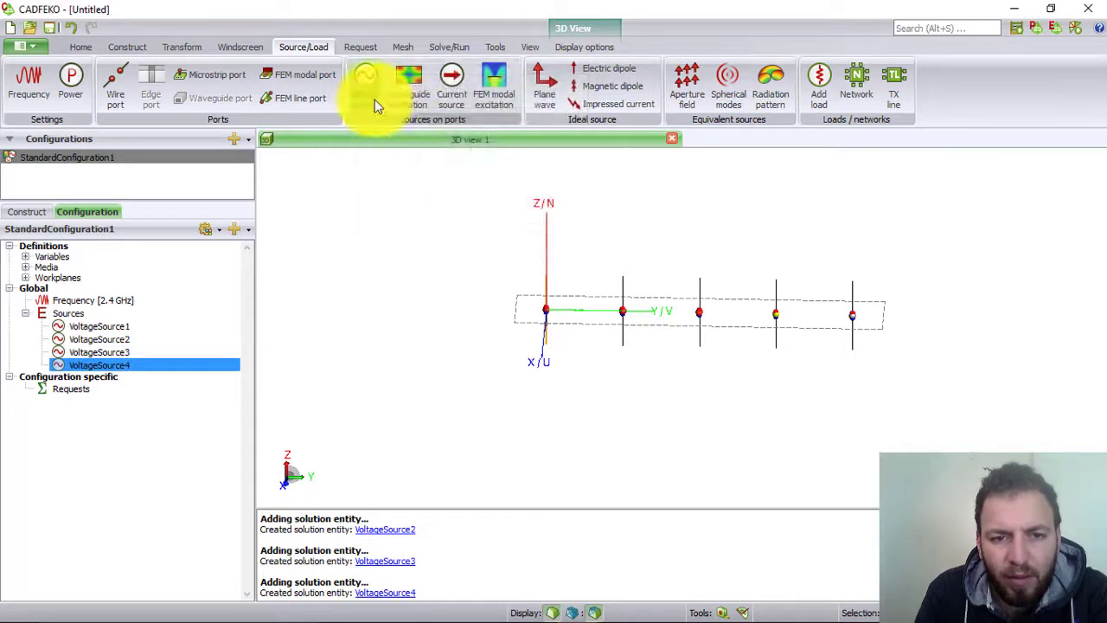
left_click(370, 90)
left_click(524, 114)
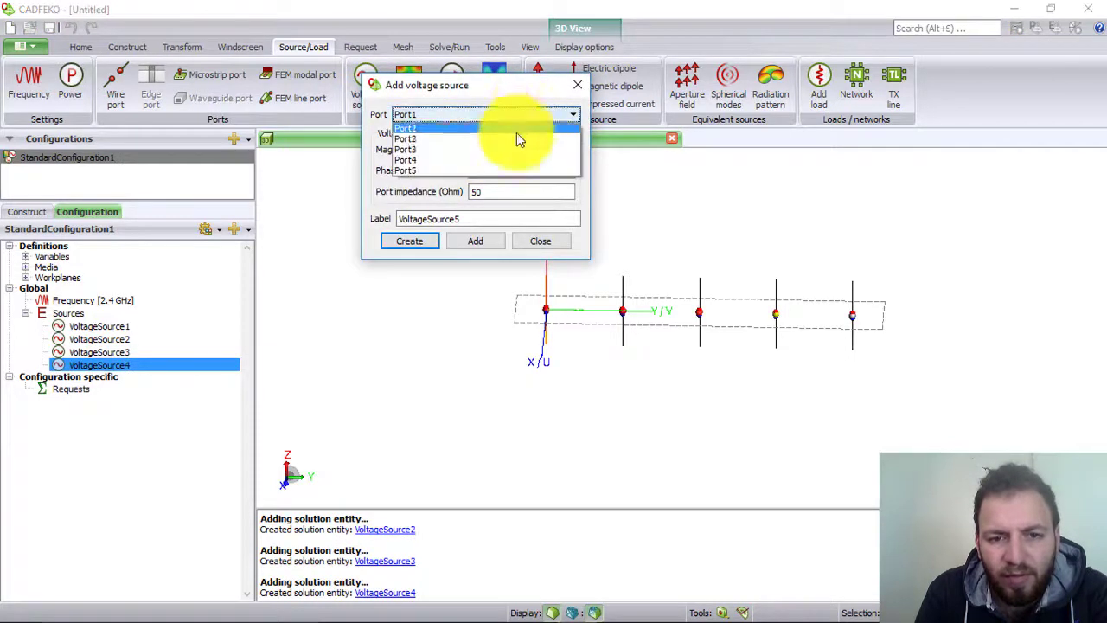
left_click(485, 167)
left_click(417, 242)
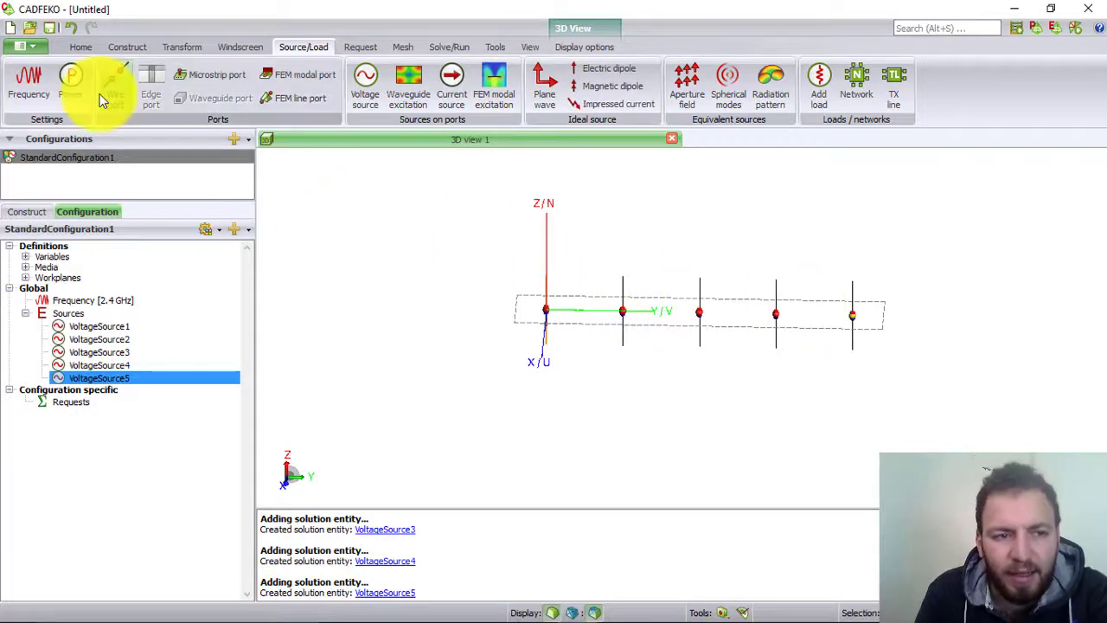
Check the solution frequency and request a 3D pattern far field with theta 0 to 180 and phi 0 to 360 degrees in 5-degree increments.
left_click(31, 83)
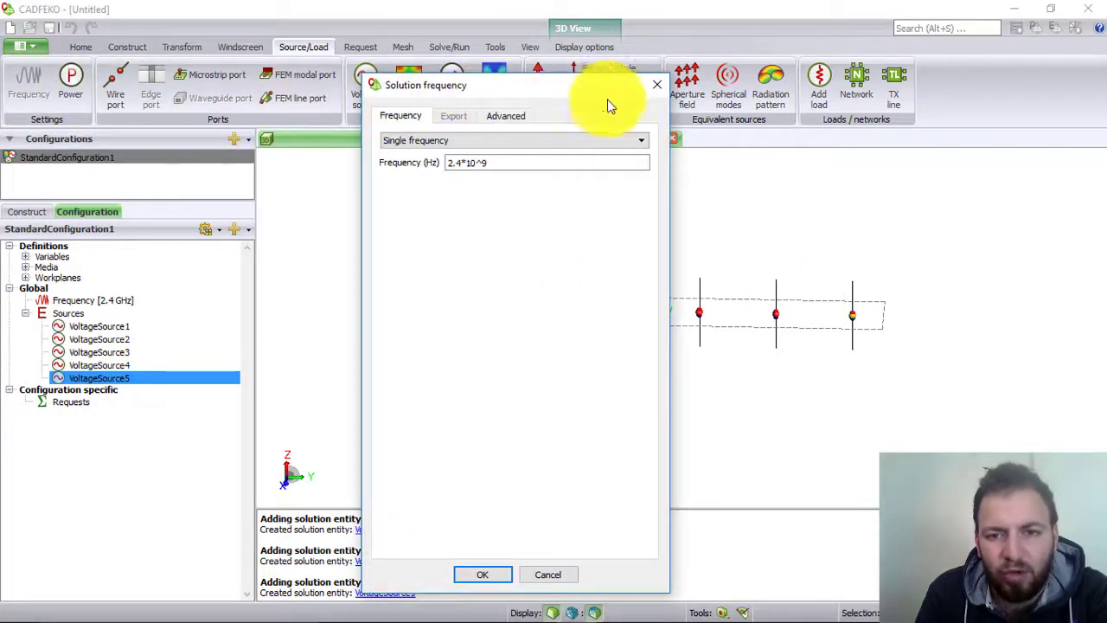
left_click(658, 85)
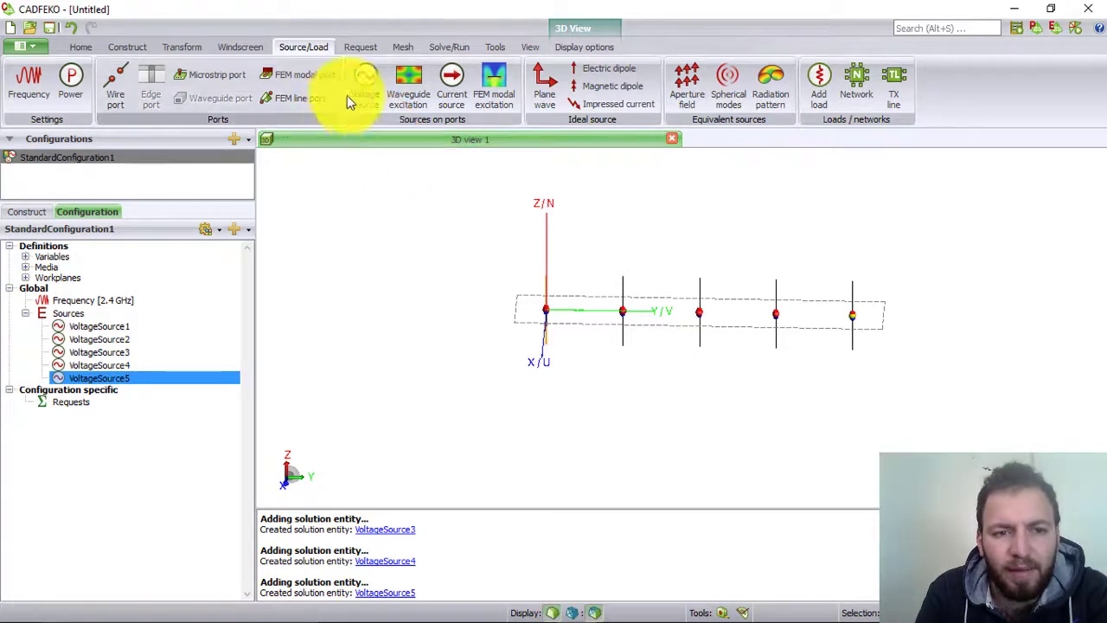
left_click(361, 49)
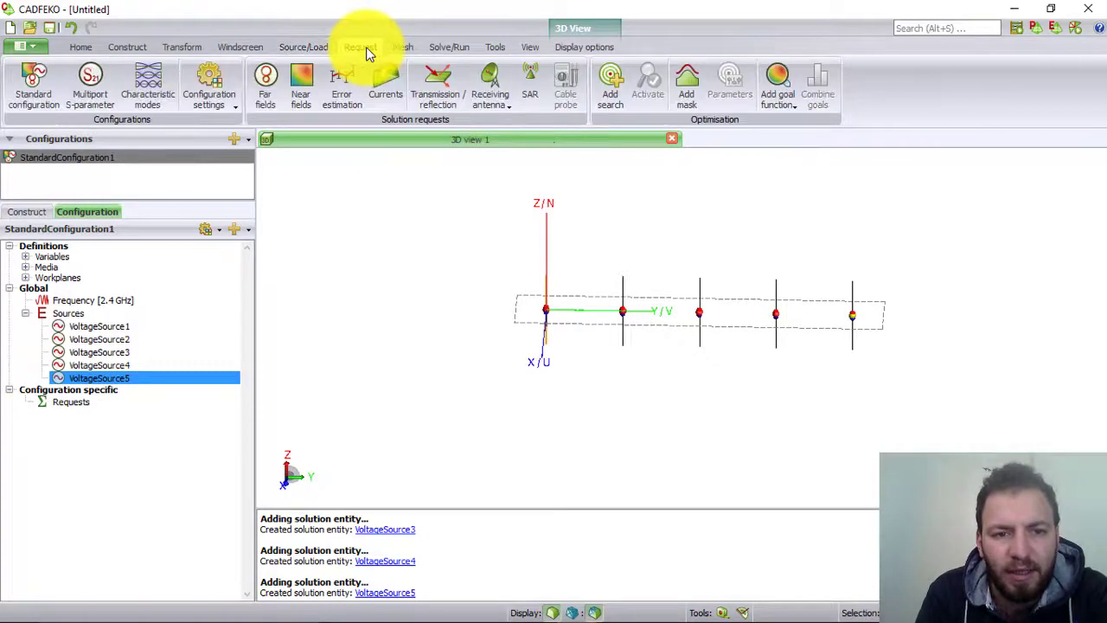
left_click(269, 92)
left_click(438, 386)
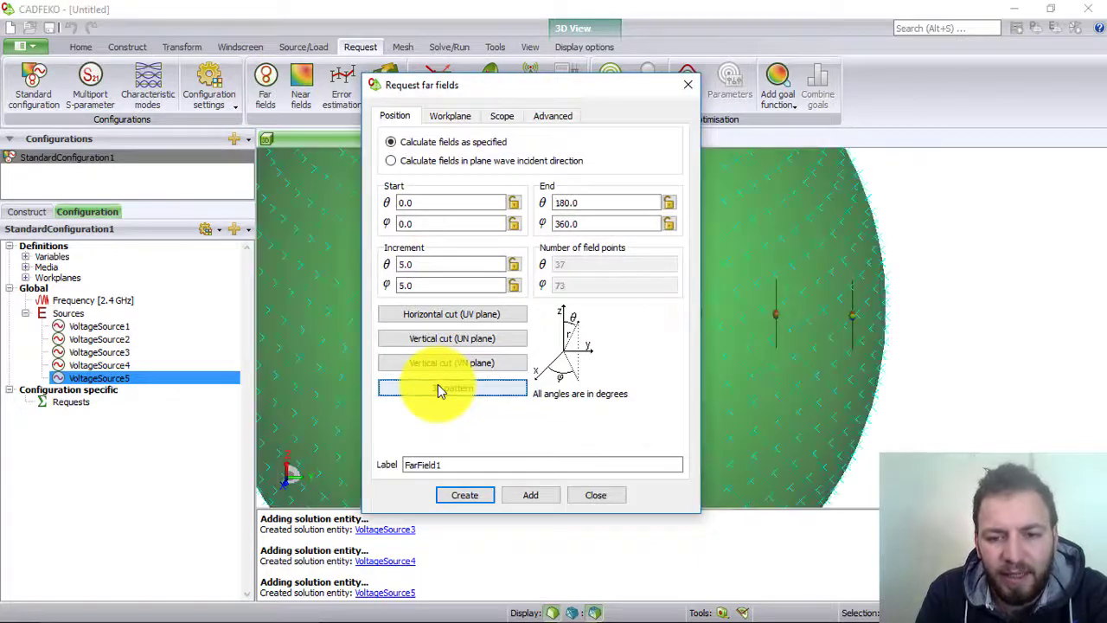
left_click(480, 500)
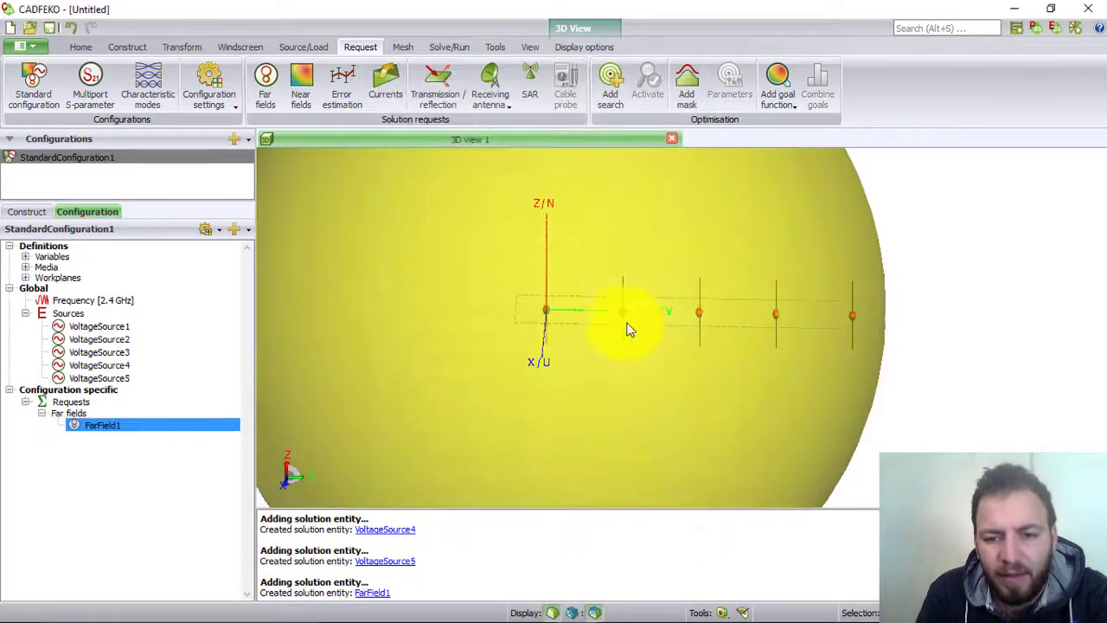
left_click_drag(636, 363, 603, 367)
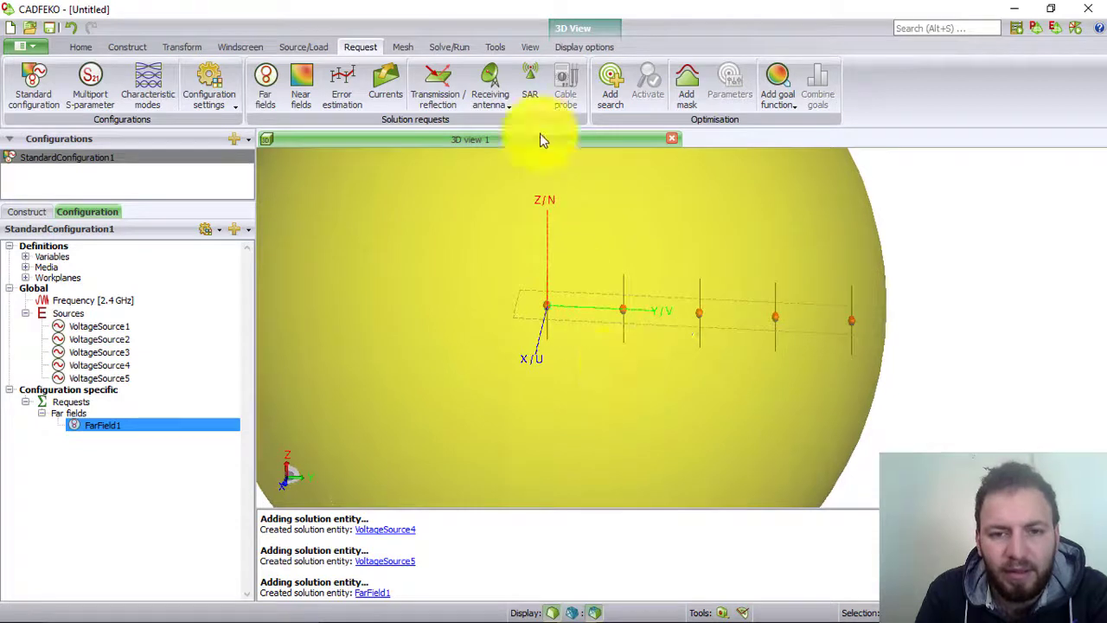
Create a mesh of the whole dipole array using the Standard mesh size.
left_click(403, 49)
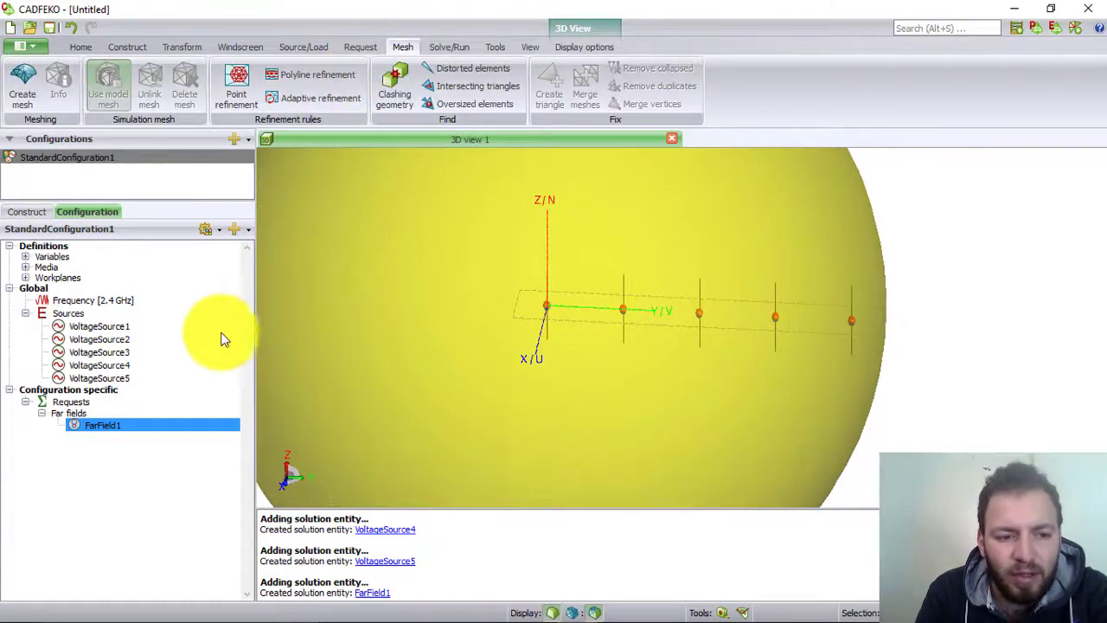
left_click(39, 216)
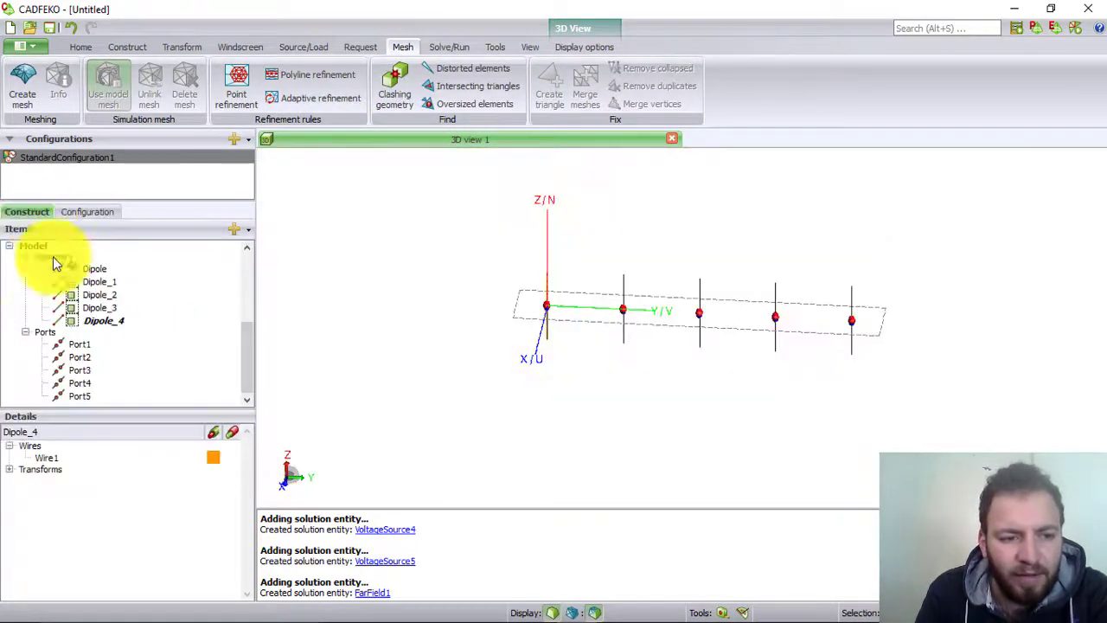
left_click(99, 277)
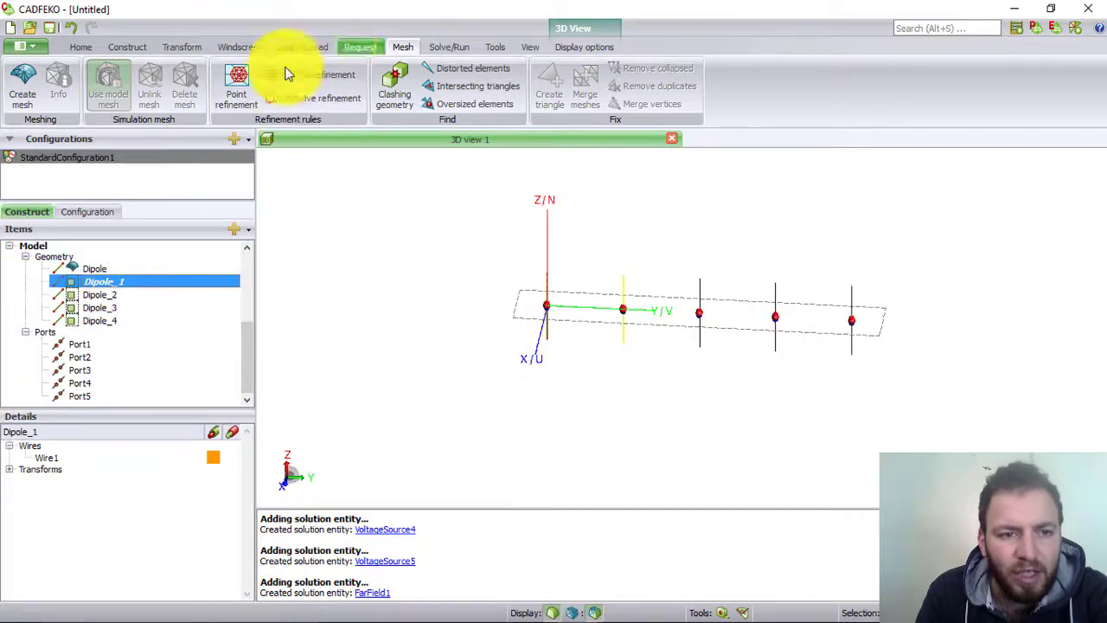
left_click(23, 87)
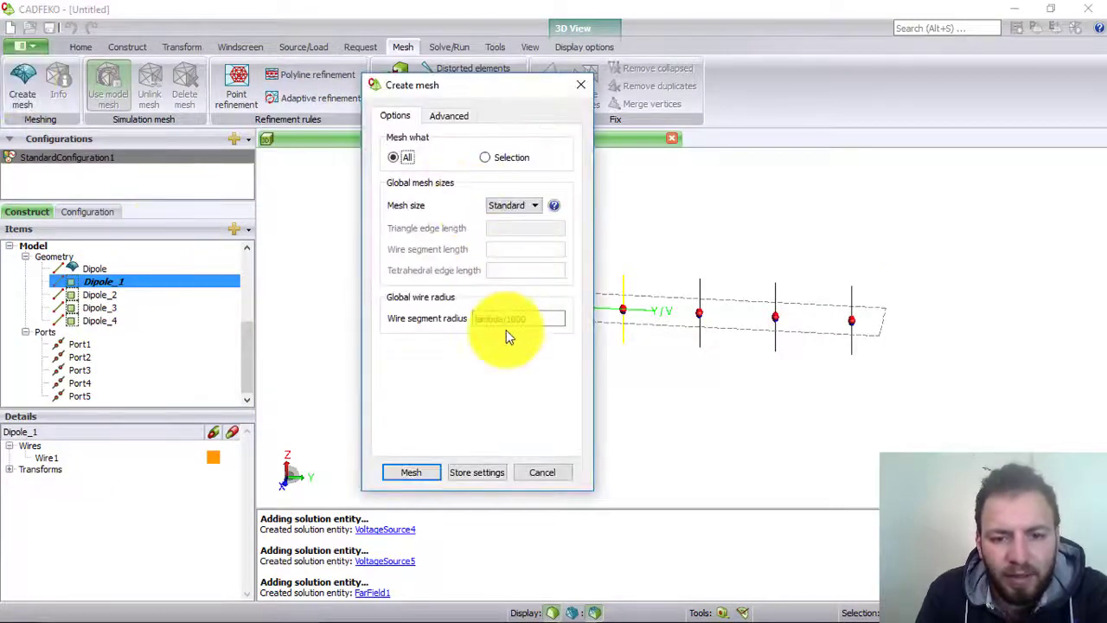
left_click(408, 473)
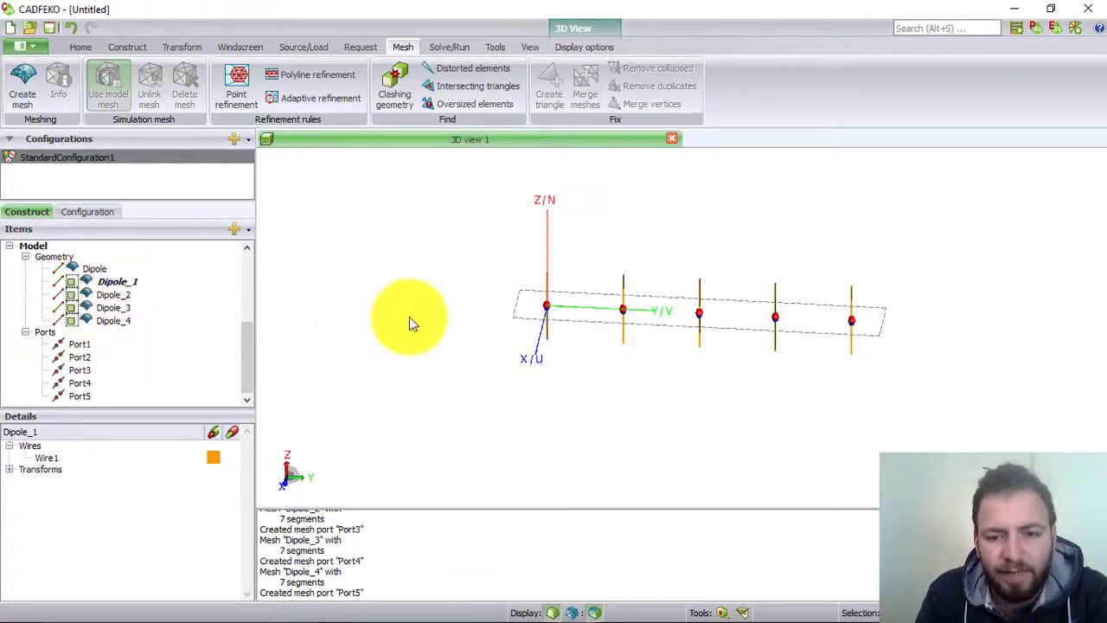
Run the FEKO solver, saving the model to the Desktop as "array of dipole".
left_click(441, 47)
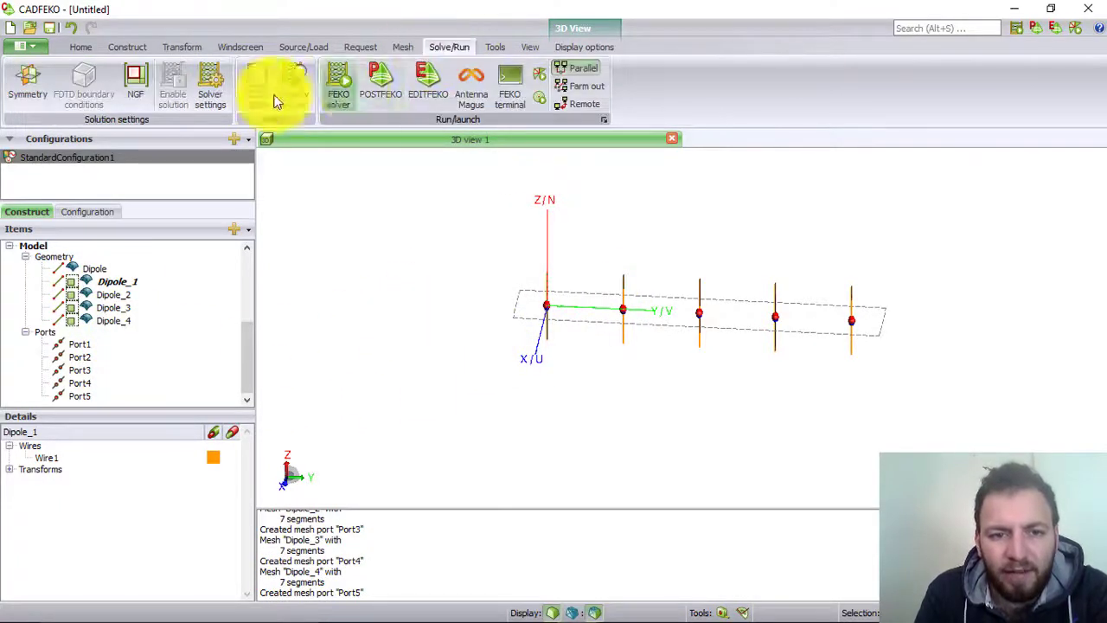
left_click(340, 86)
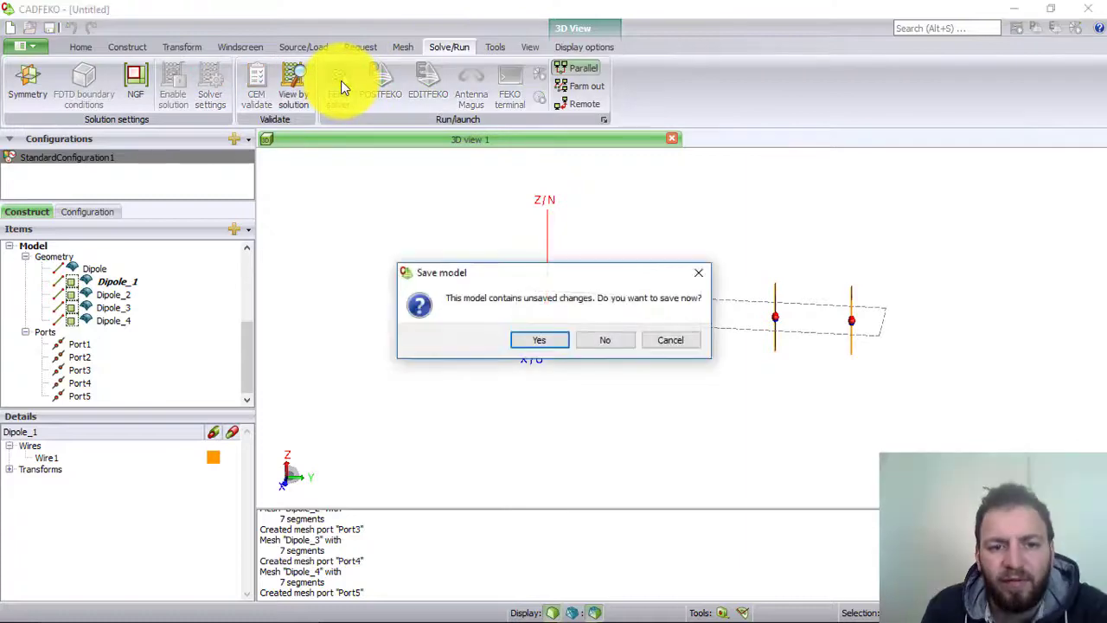
left_click(551, 342)
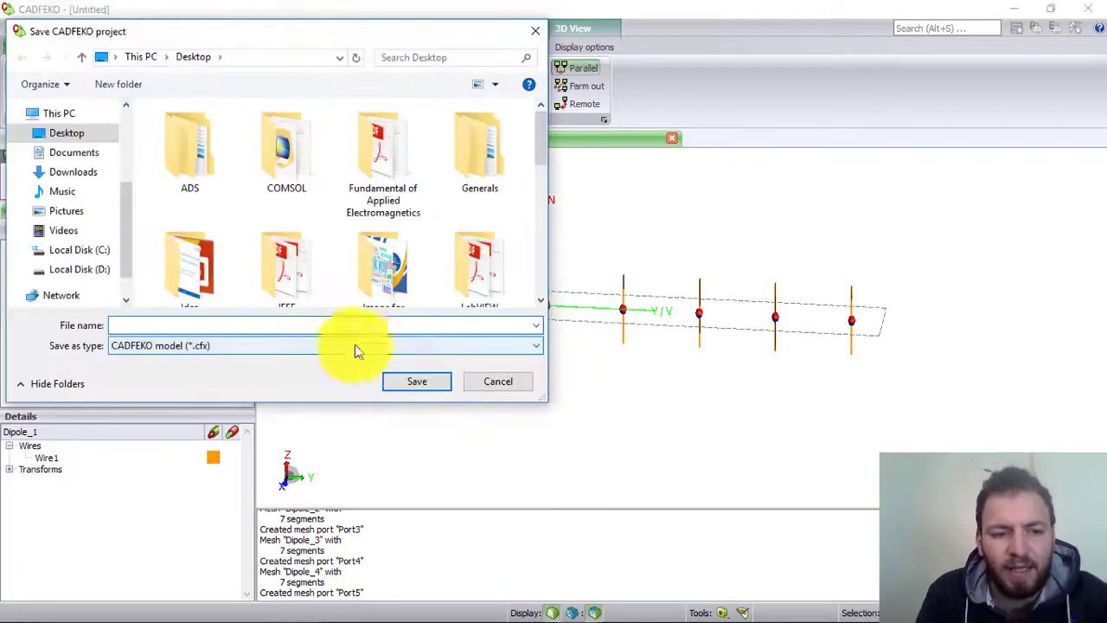
type("array")
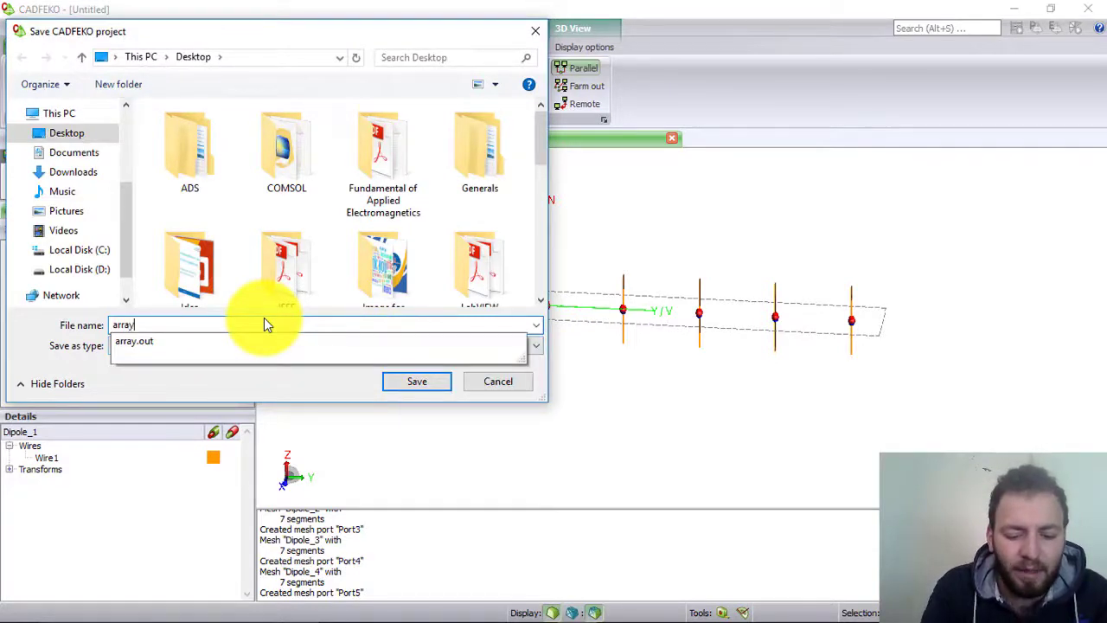
type(" of dipole")
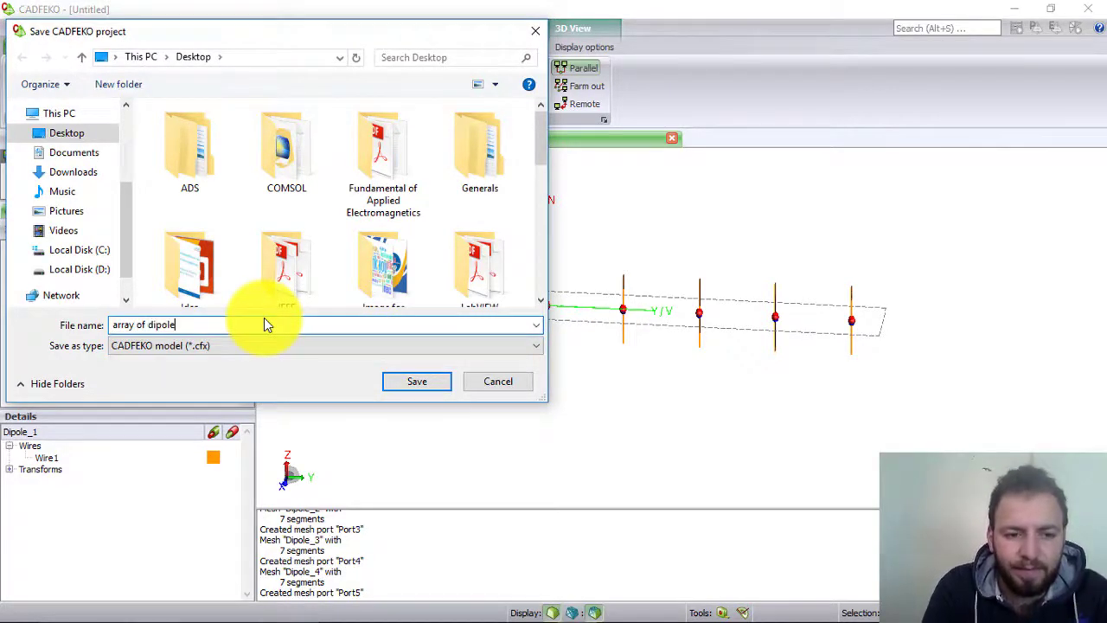
left_click(432, 388)
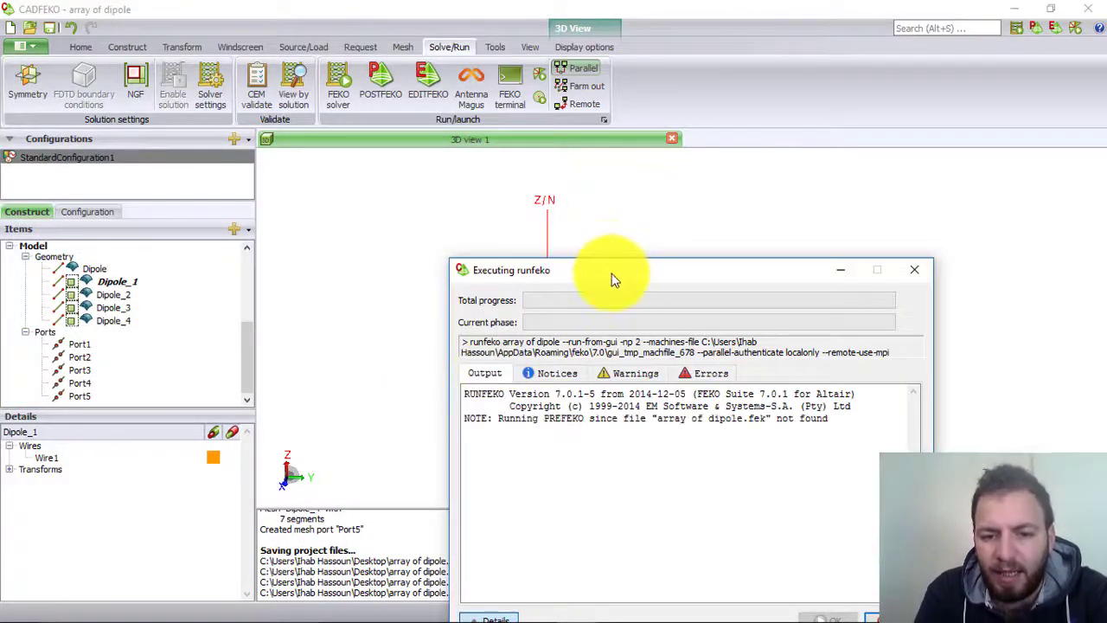
left_click_drag(614, 277, 568, 118)
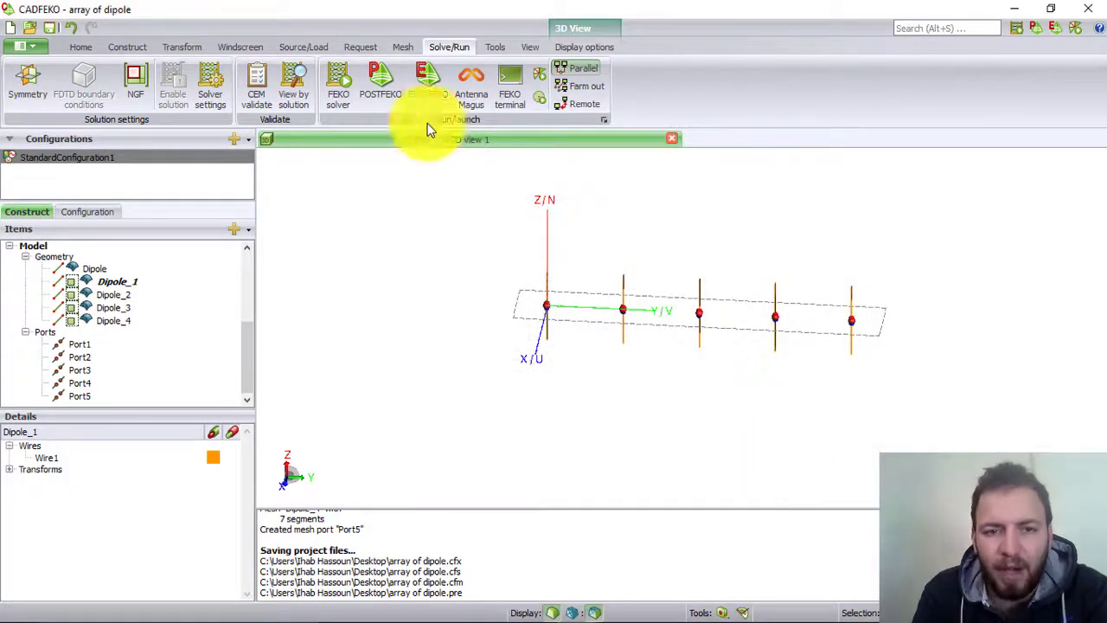
Switch to POSTFEKO, add the FarField1 result to the 3D view and examine the main and side lobes of the gain pattern.
left_click(383, 85)
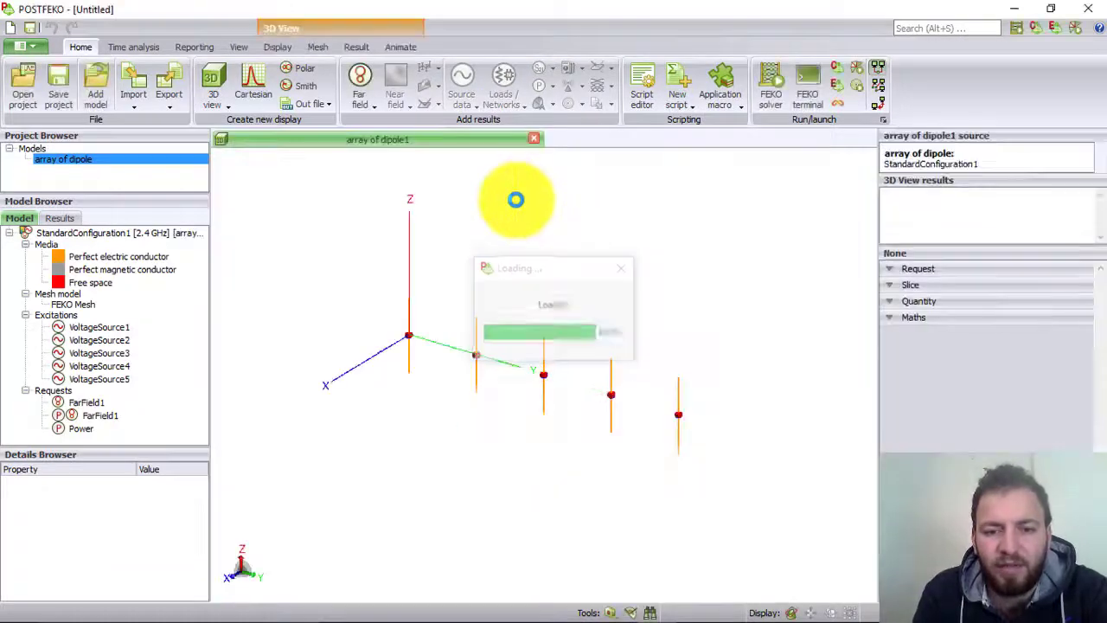
left_click(375, 103)
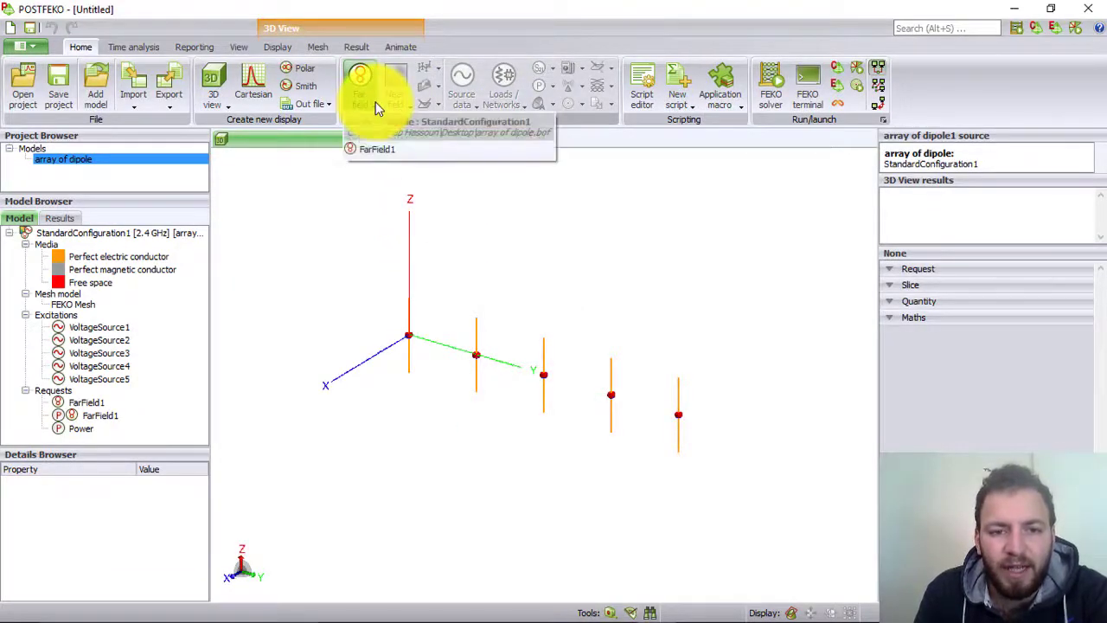
left_click(381, 148)
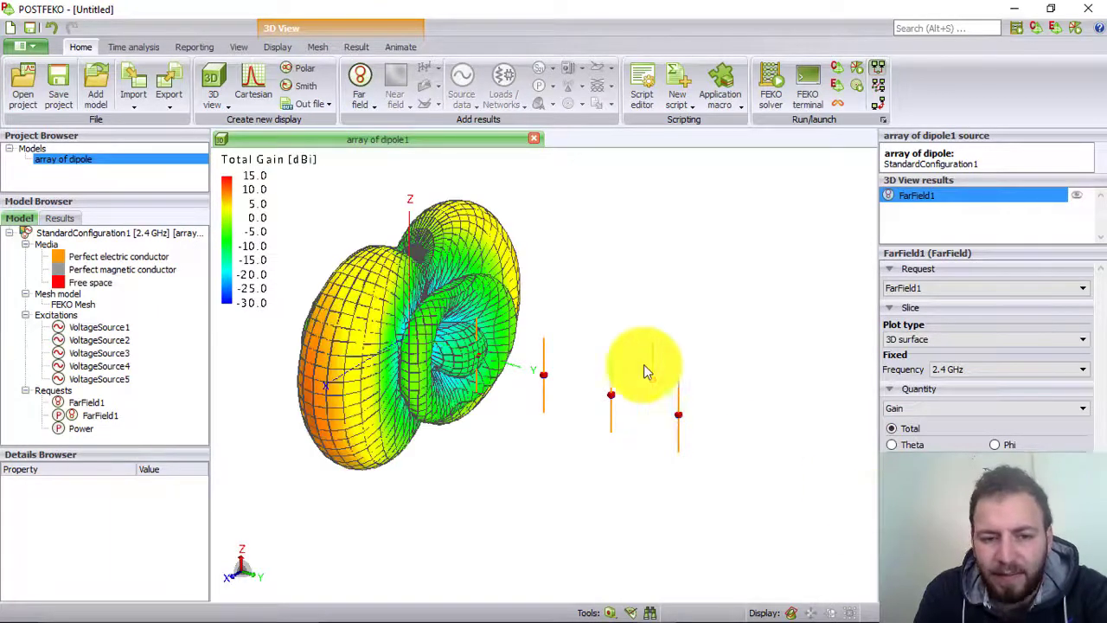
mouse_move(579, 343)
left_mouse_down()
mouse_move(623, 334)
mouse_move(513, 301)
mouse_move(514, 394)
mouse_move(580, 360)
left_mouse_up()
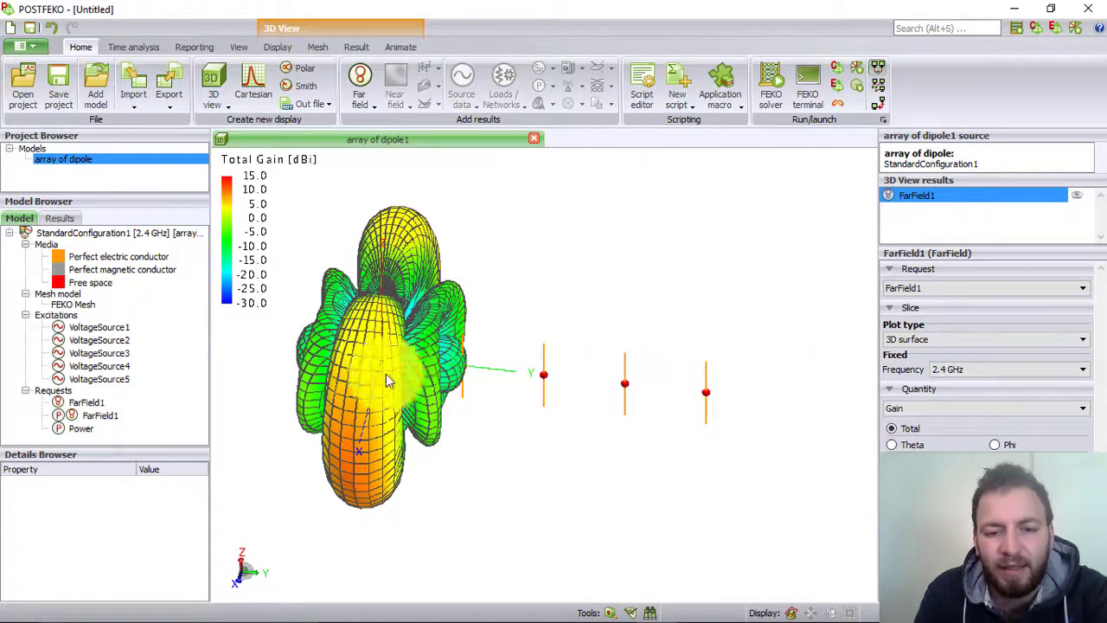
left_click_drag(456, 372, 460, 395)
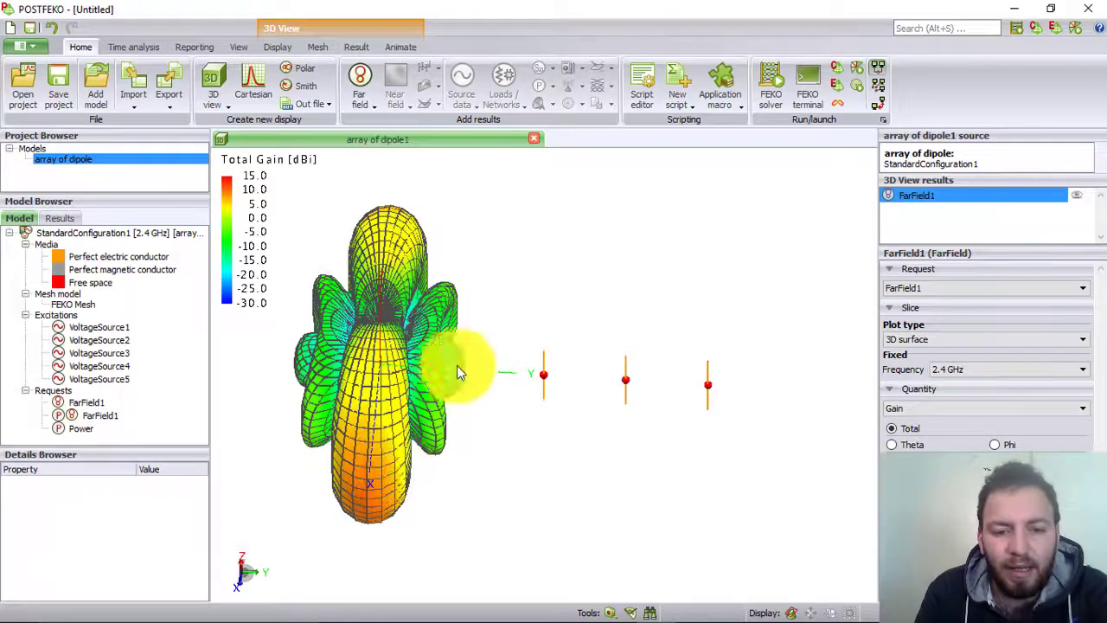
left_click_drag(456, 371, 563, 341)
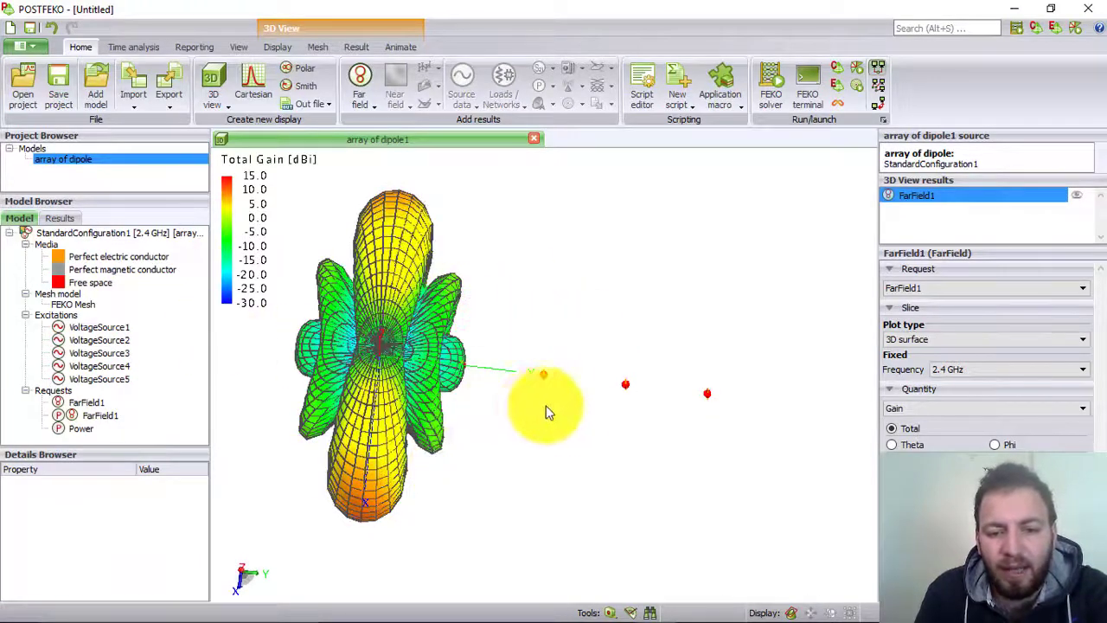
left_click_drag(515, 405, 485, 189)
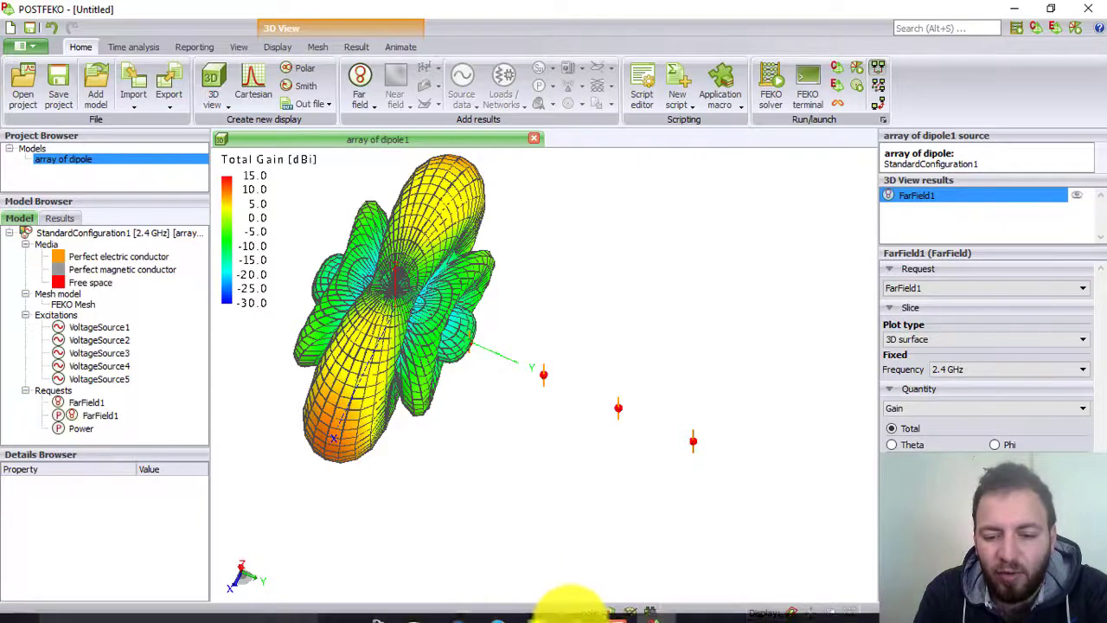
left_click(616, 607)
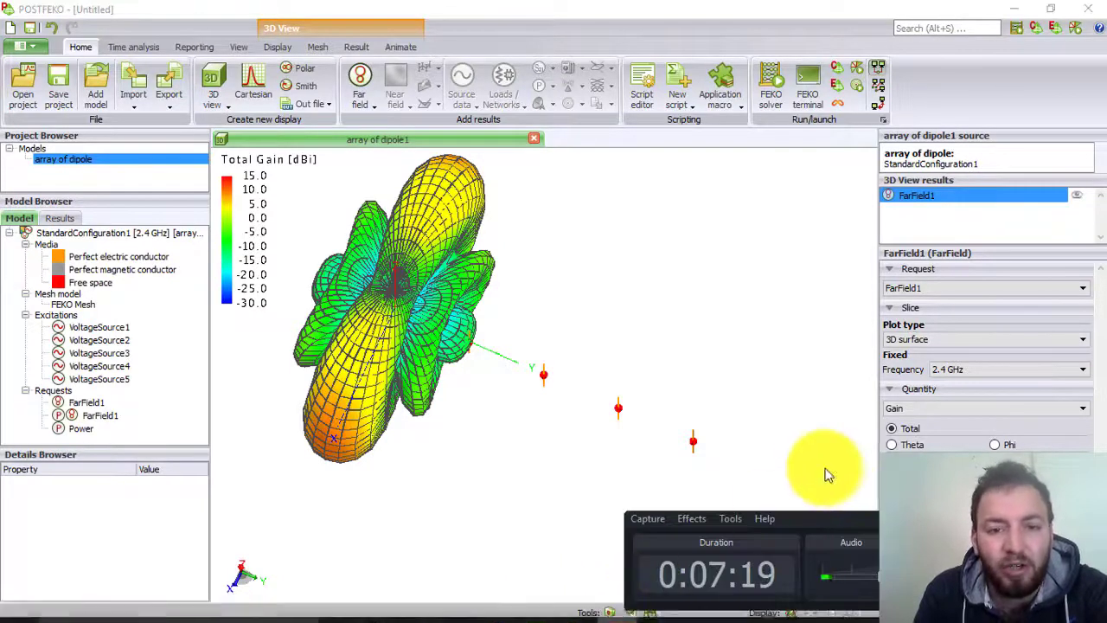